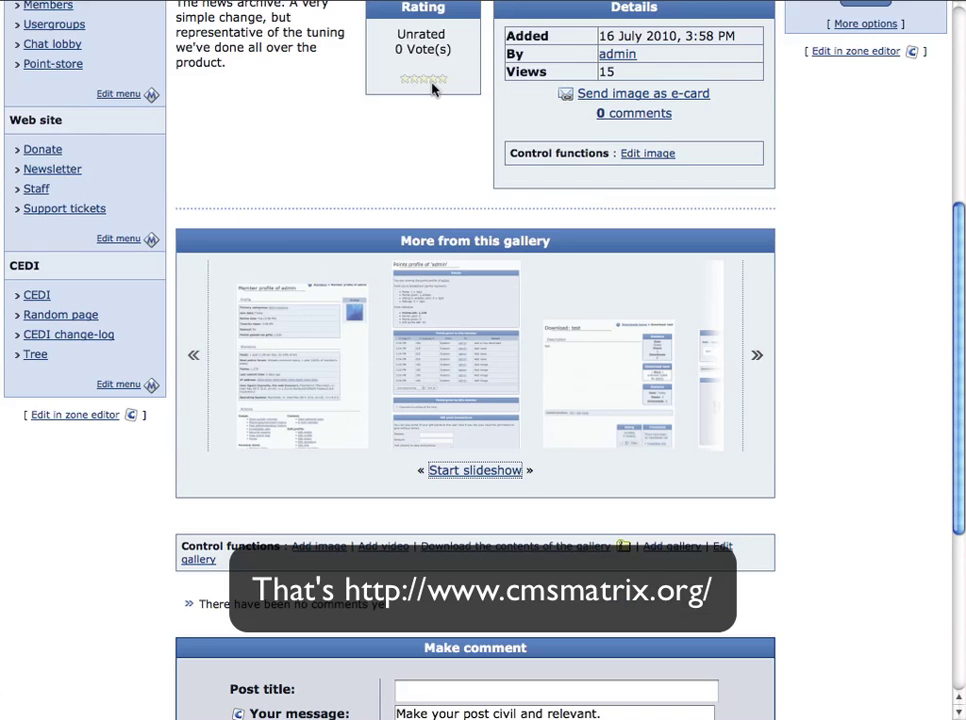
Open the Admin Zone and show all checklist items, including the completed ones
scroll(556, 211, "up", 8)
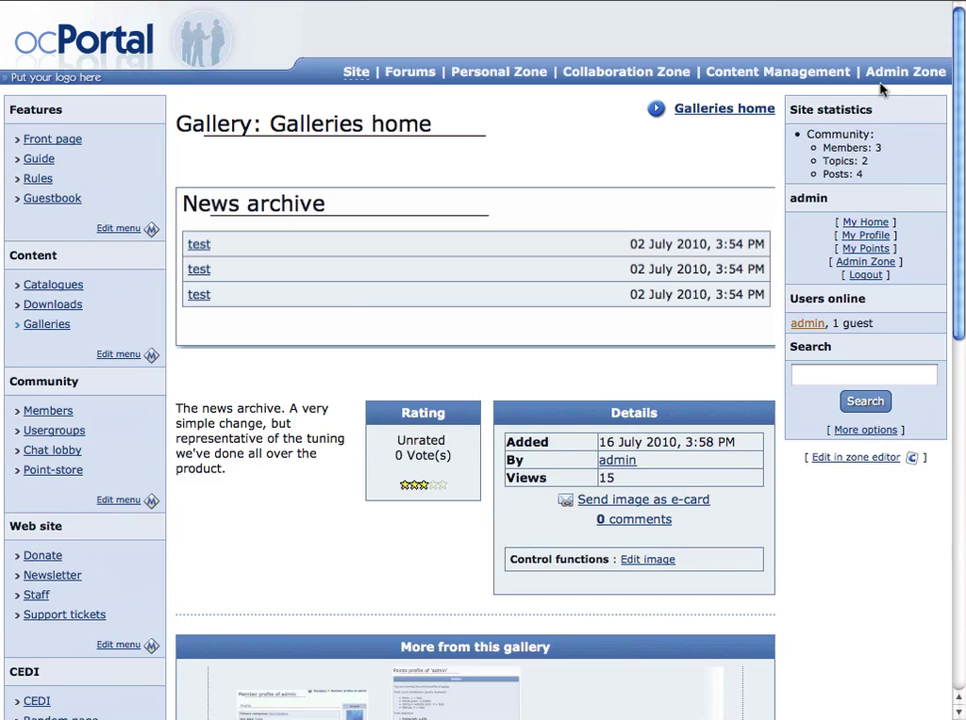
left_click(893, 81)
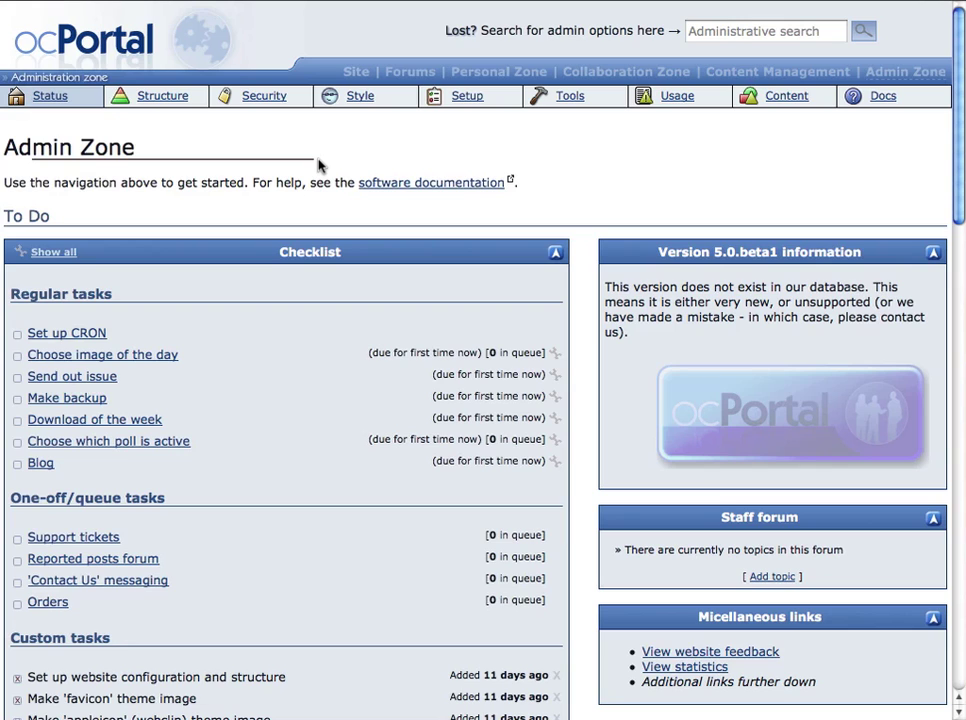
left_click(38, 256)
scroll(308, 302, "down", 3)
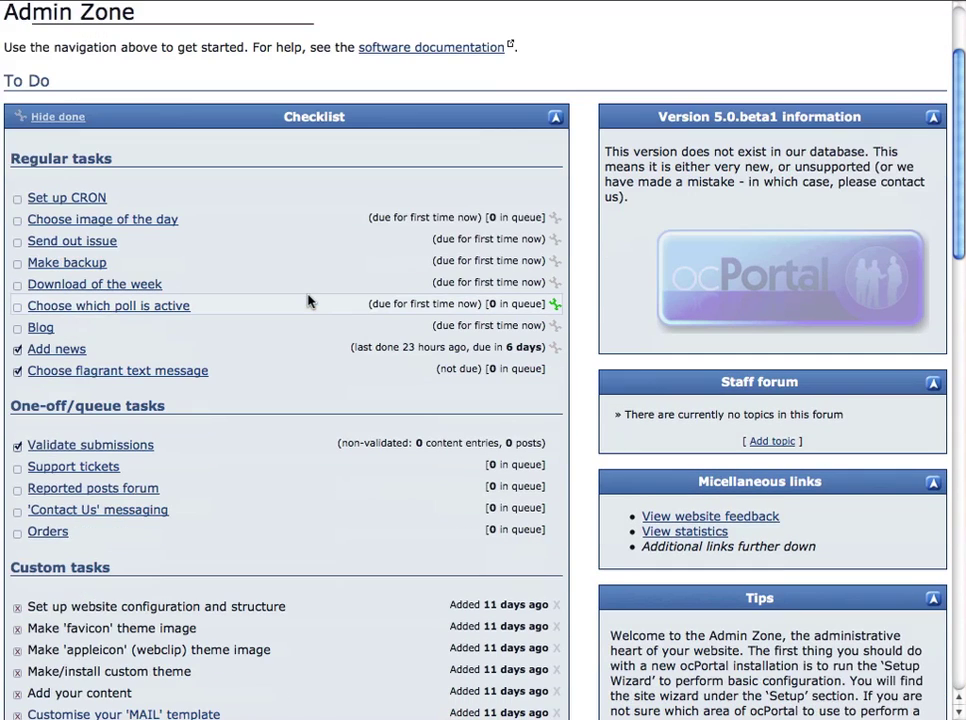
Add a custom checklist task "test task" recurring every 100 minutes and remove it from the list again
scroll(308, 301, "down", 7)
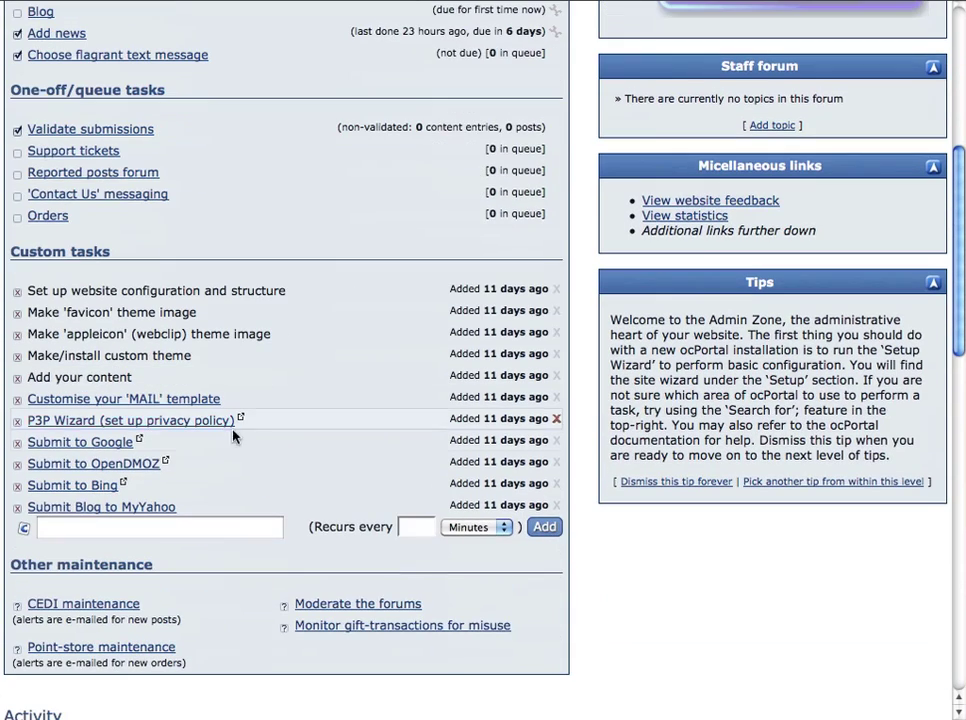
left_click(149, 535)
type("test tas")
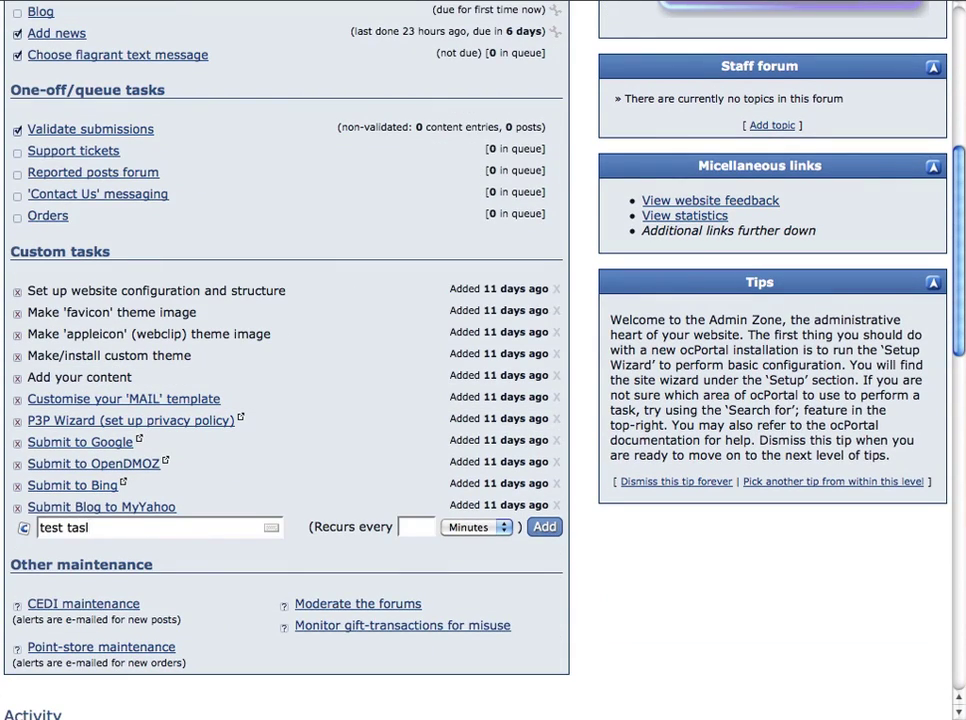
type("k")
key("ctrl+a")
left_click(418, 527)
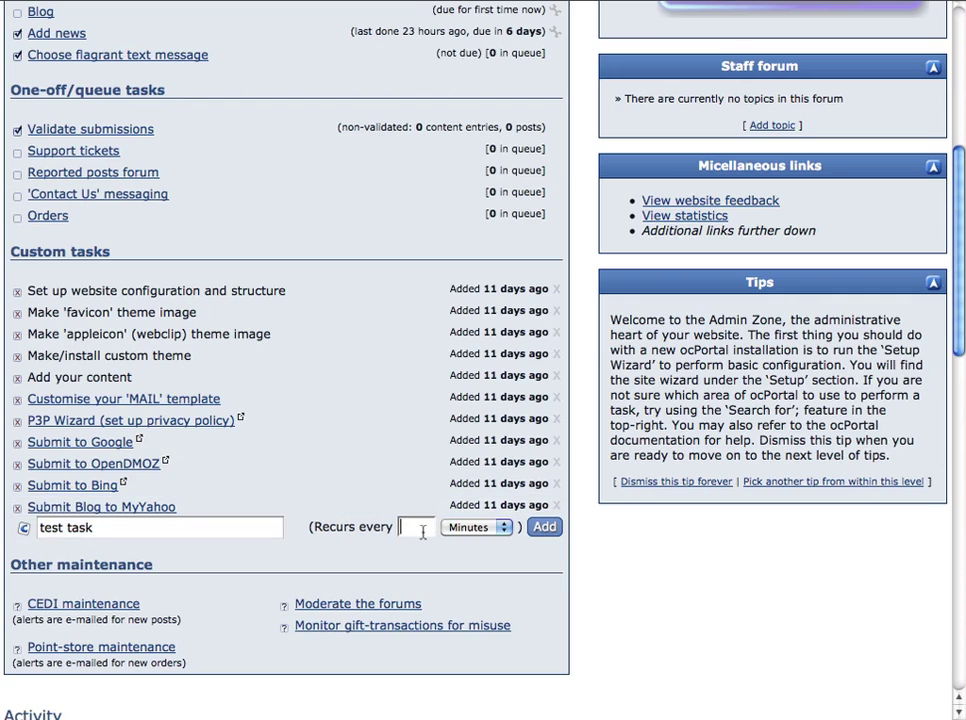
type("100")
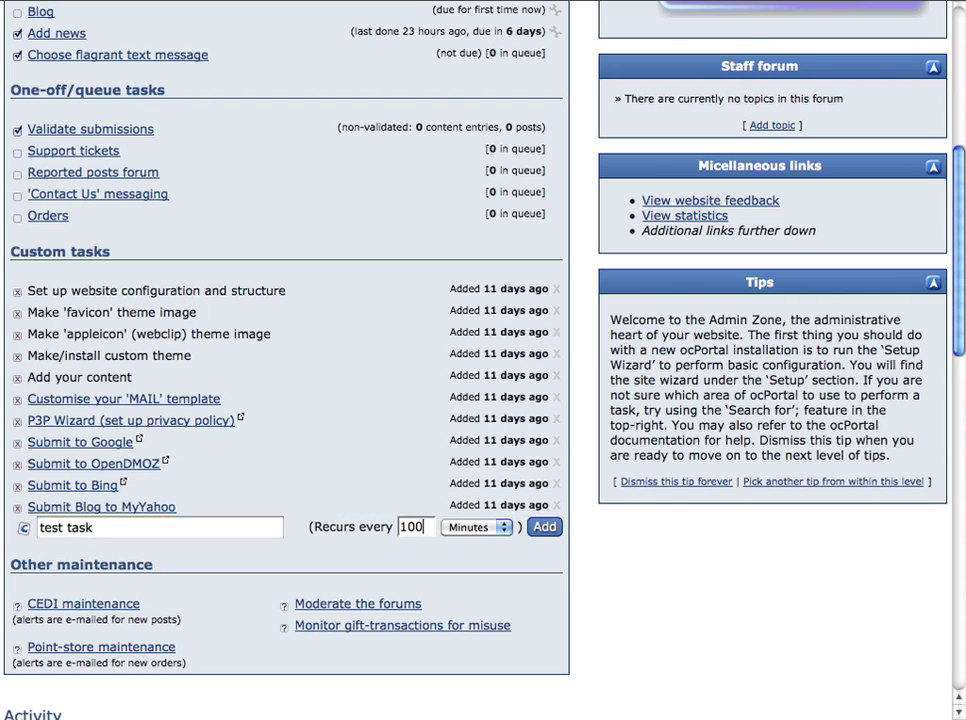
left_click(541, 530)
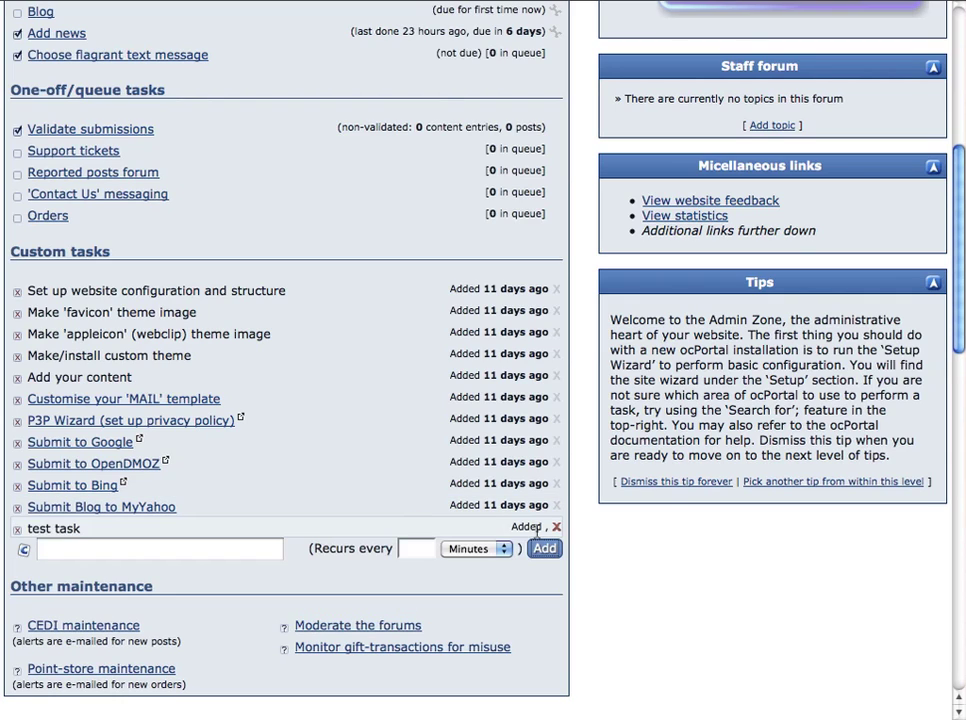
left_click(16, 529)
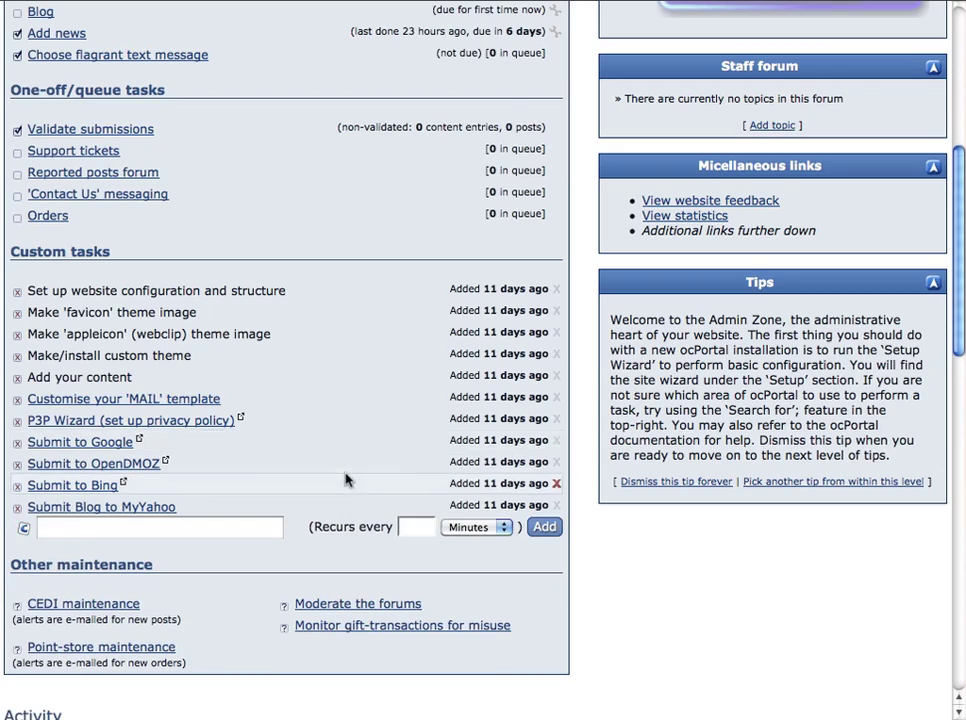
Inspect the editable URL list behind the Links block under Other Websites and close it without changes
scroll(345, 480, "down", 15)
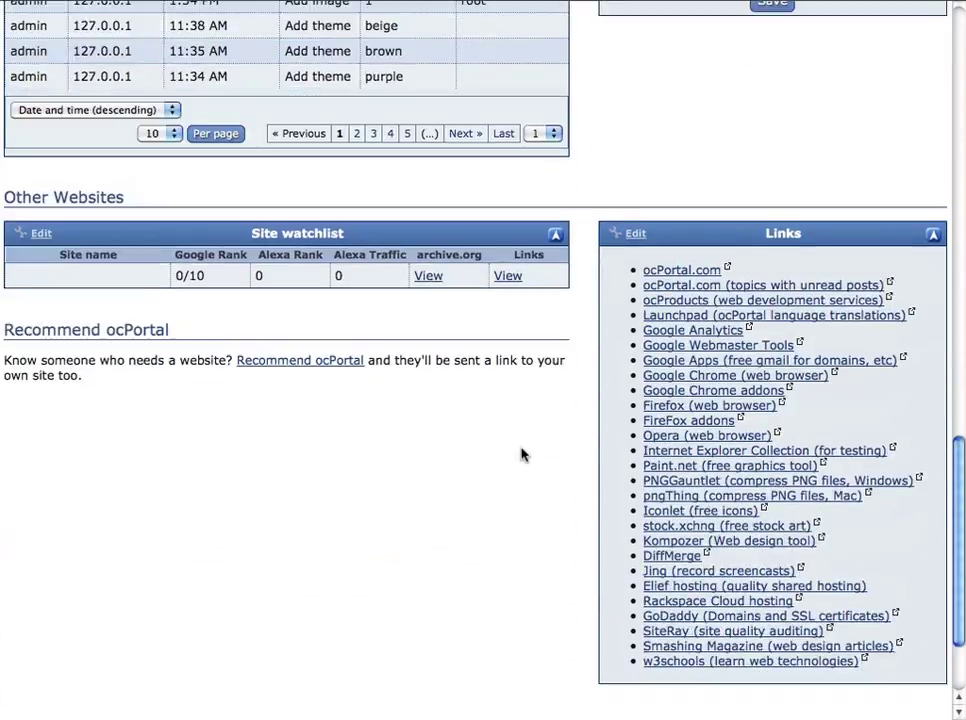
scroll(521, 455, "down", 3)
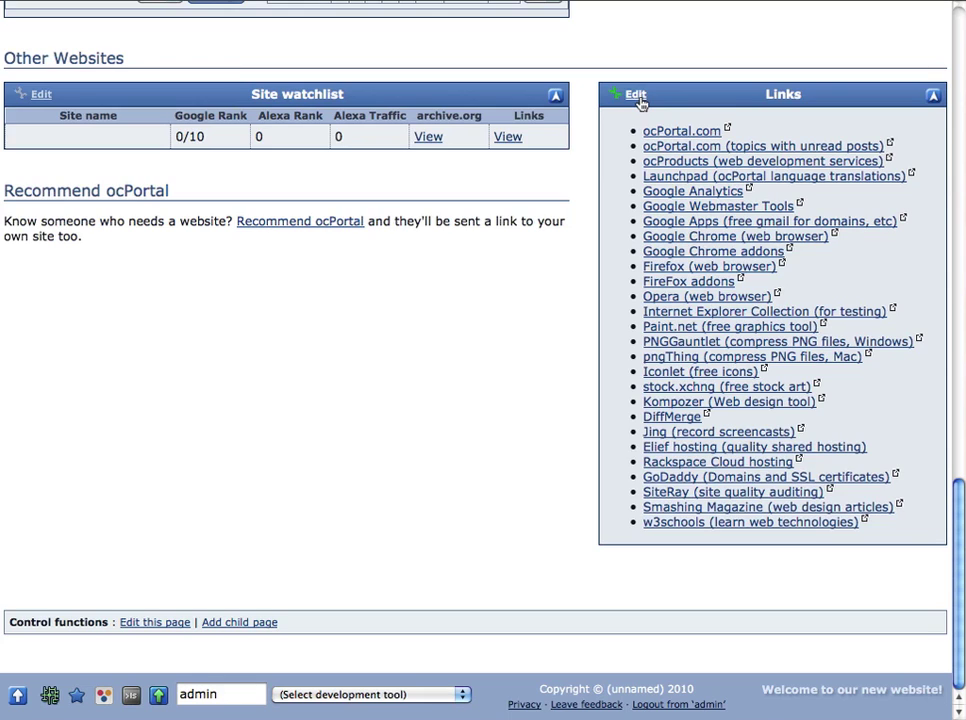
left_click(636, 95)
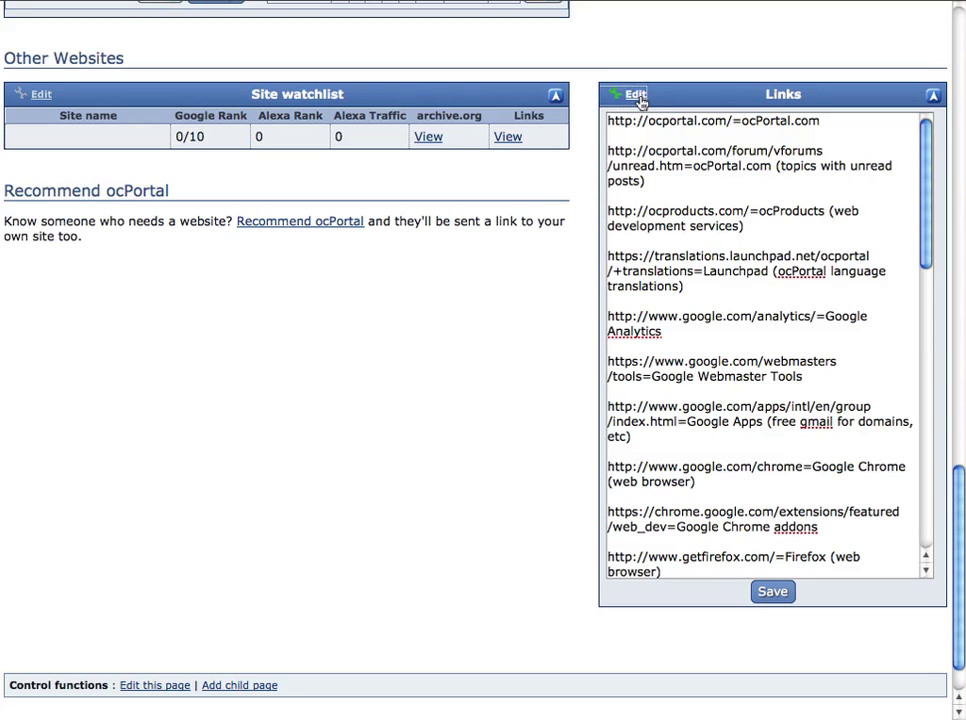
left_click(636, 95)
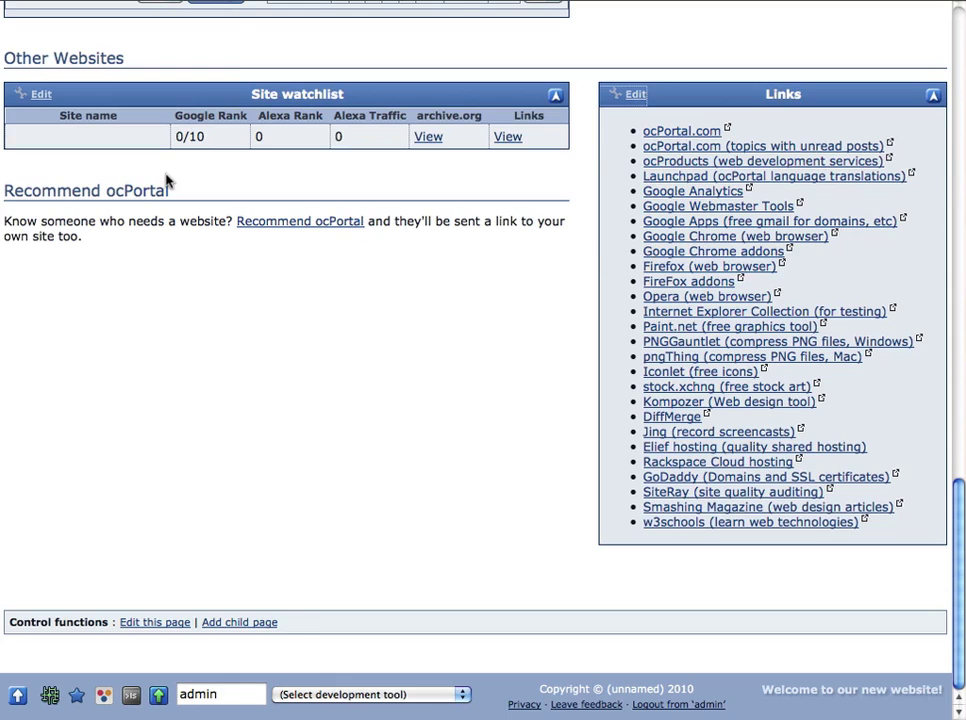
scroll(166, 181, "up", 1)
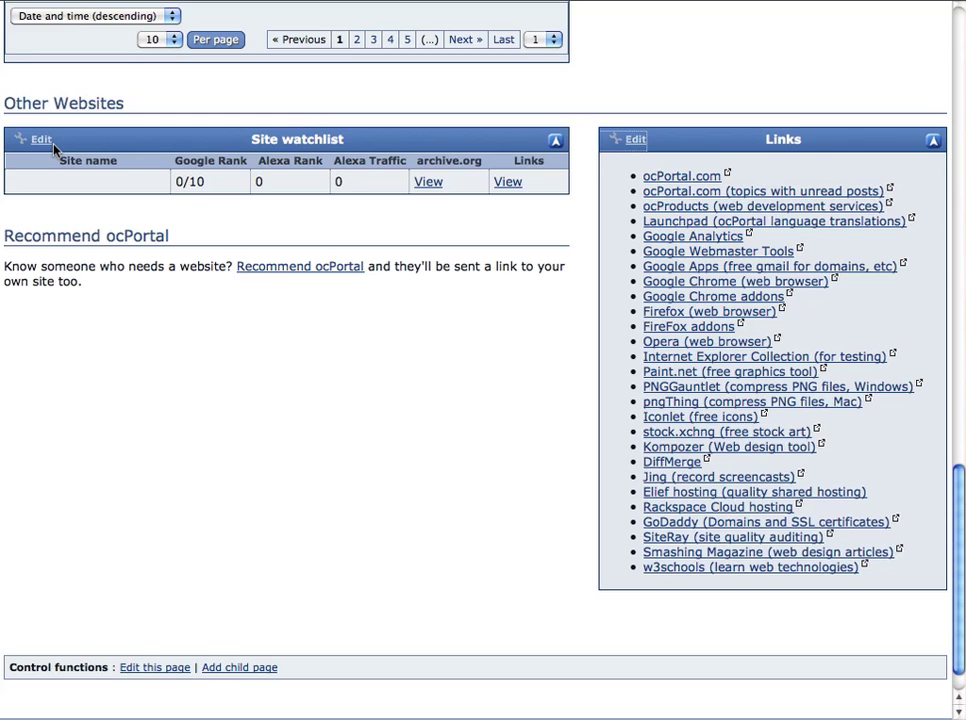
left_click(50, 141)
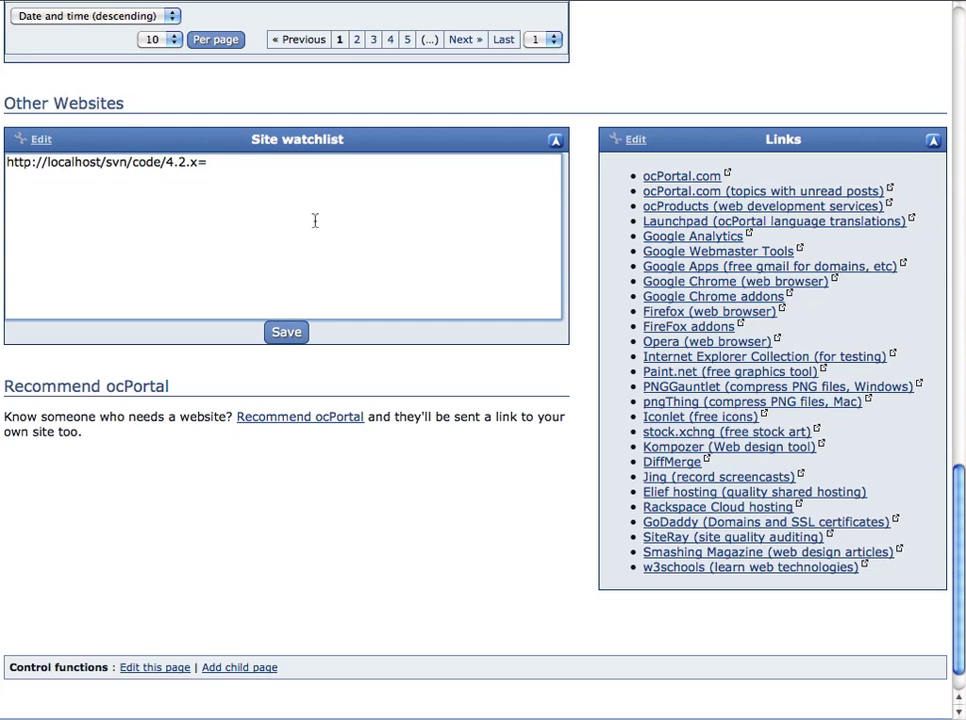
key("ctrl+a")
type("http")
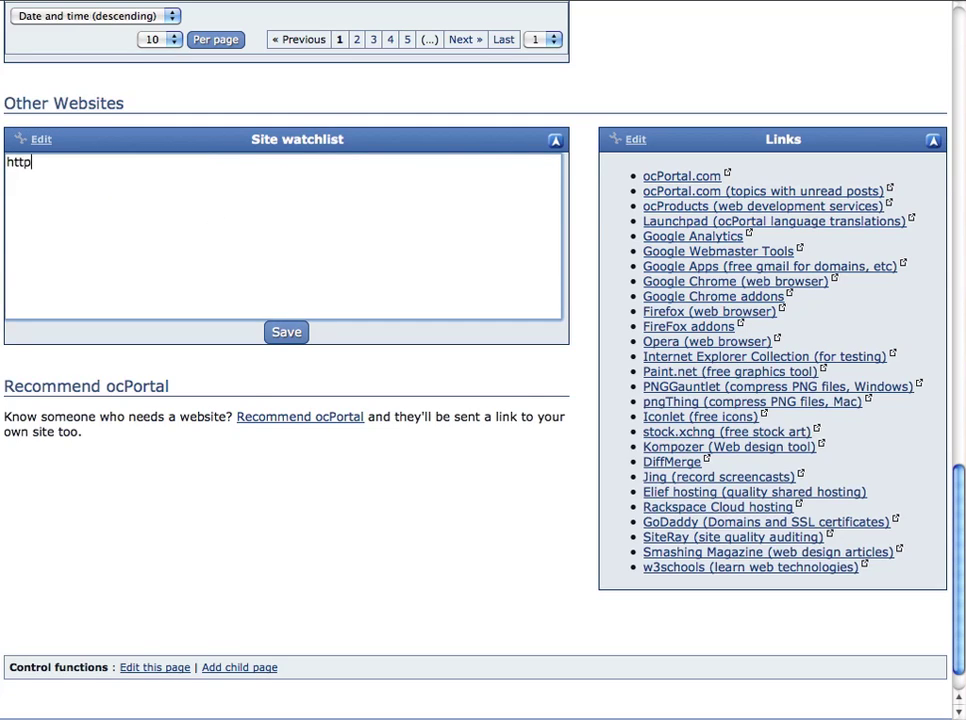
type("://techcrunch.com/")
key("Return")
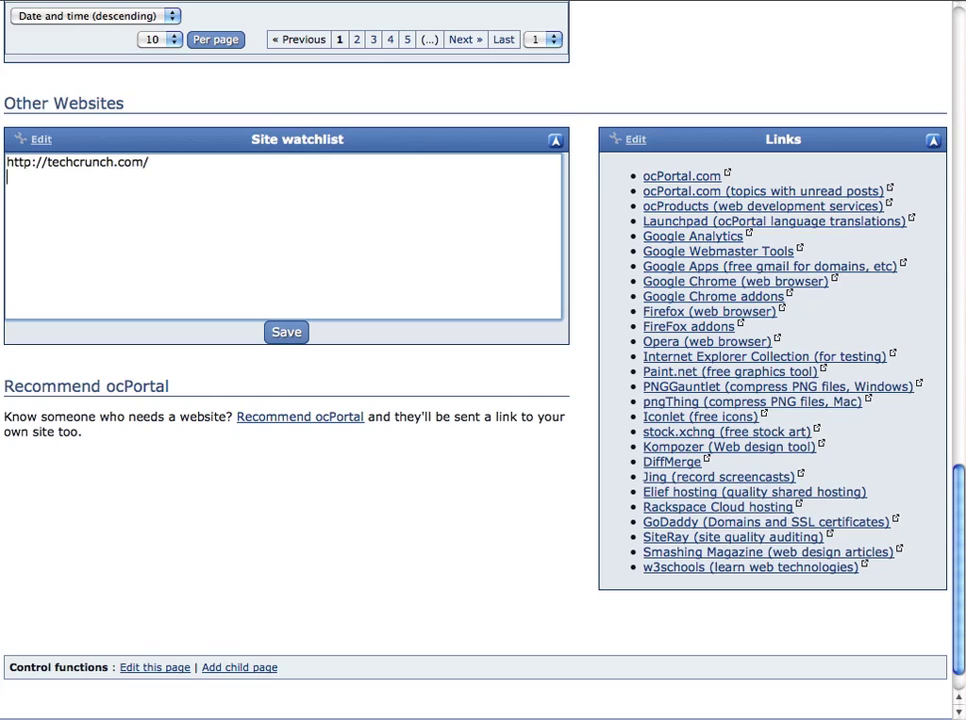
type("http://digg.com/")
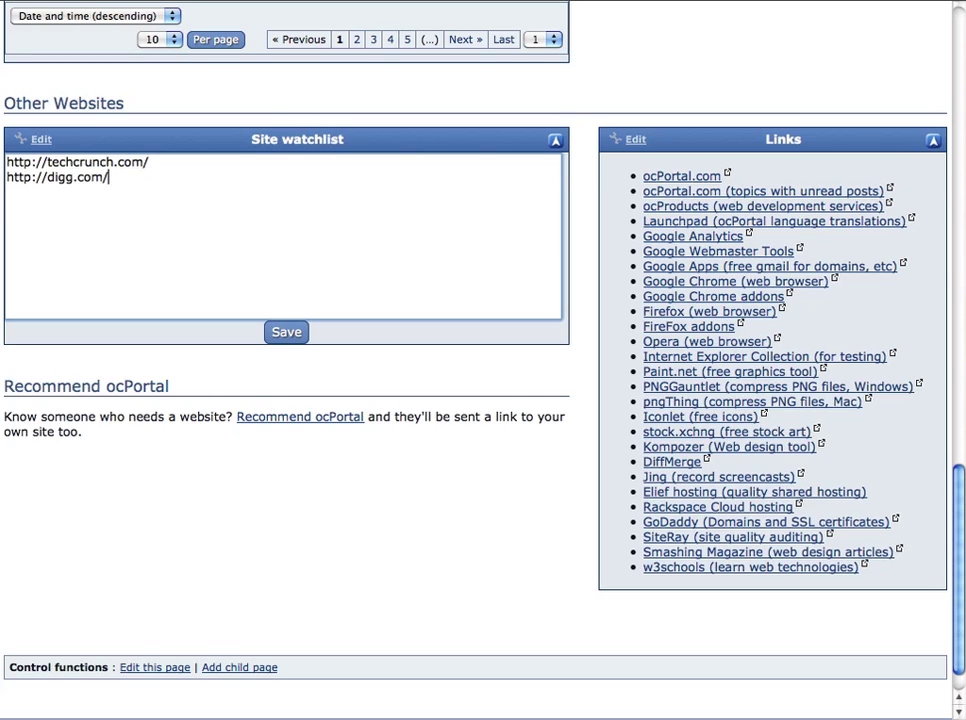
key("Return")
type("http://slashdot.org/")
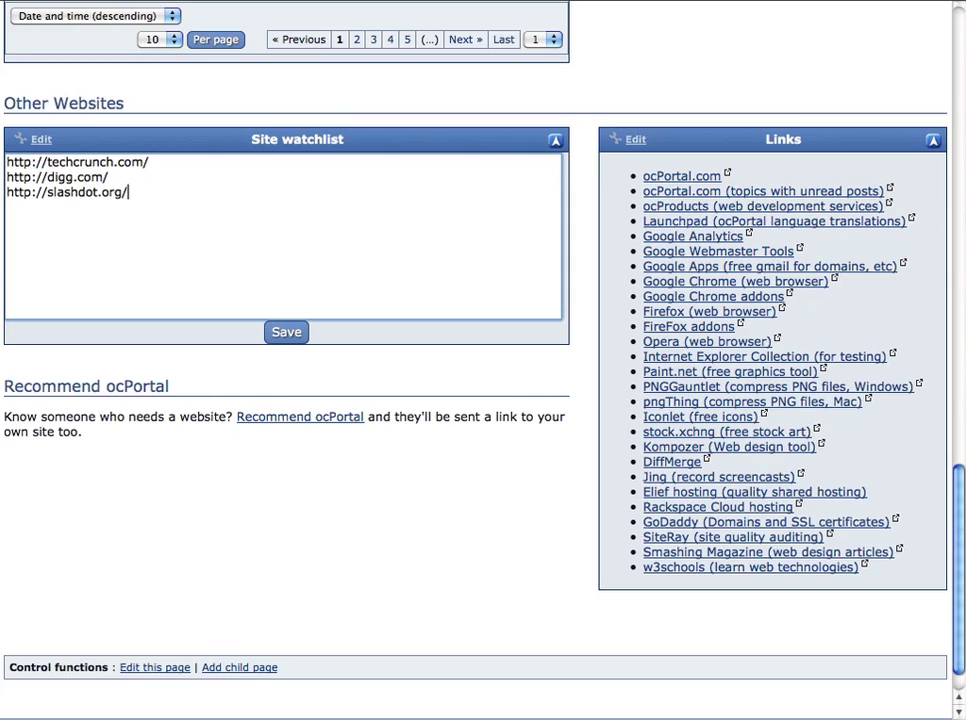
left_click(293, 336)
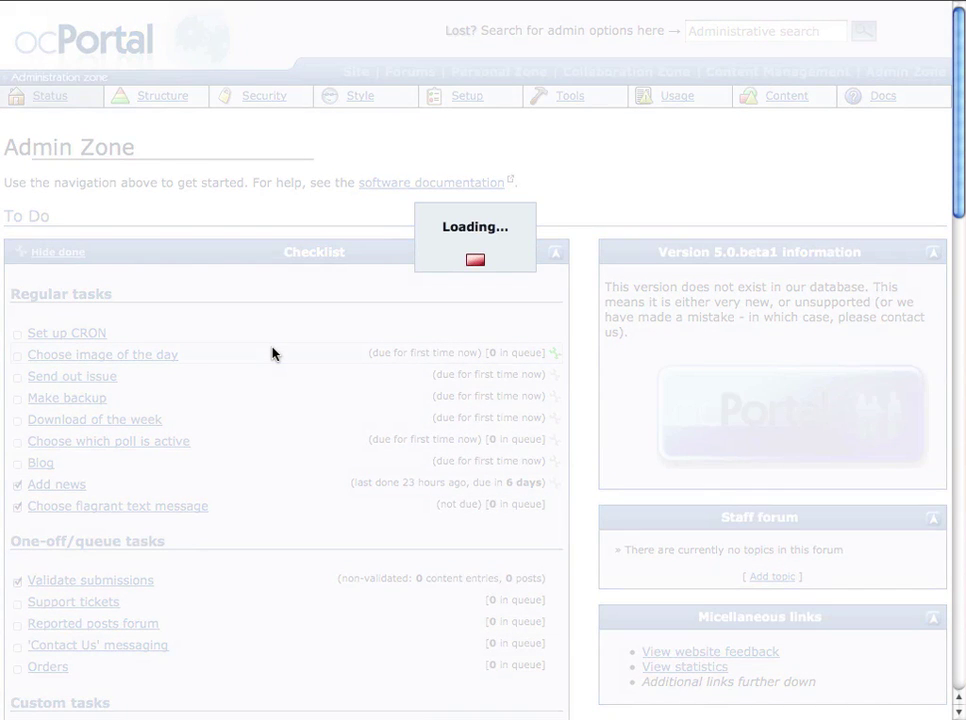
scroll(273, 352, "down", 15)
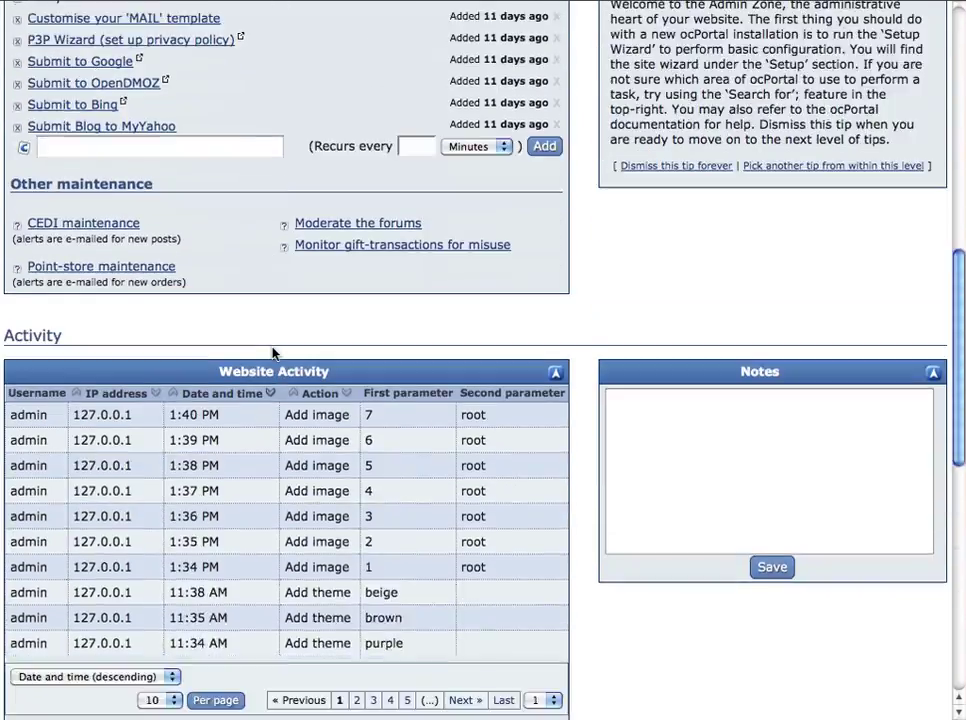
scroll(273, 352, "down", 10)
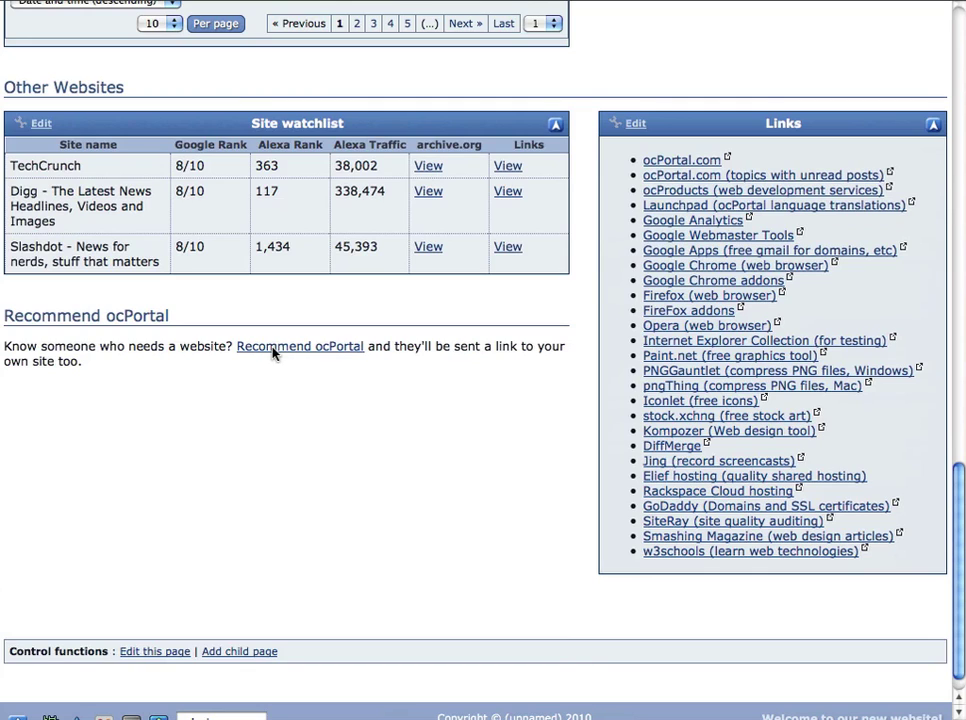
scroll(265, 320, "down", 1)
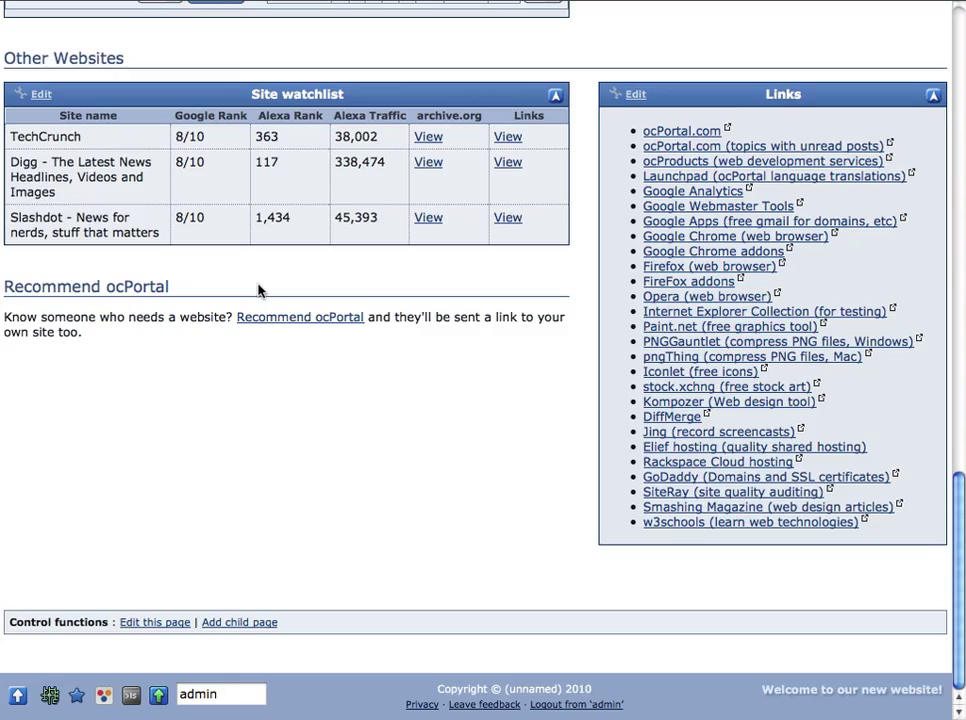
Search the admin options for "galleries"
scroll(258, 290, "up", 15)
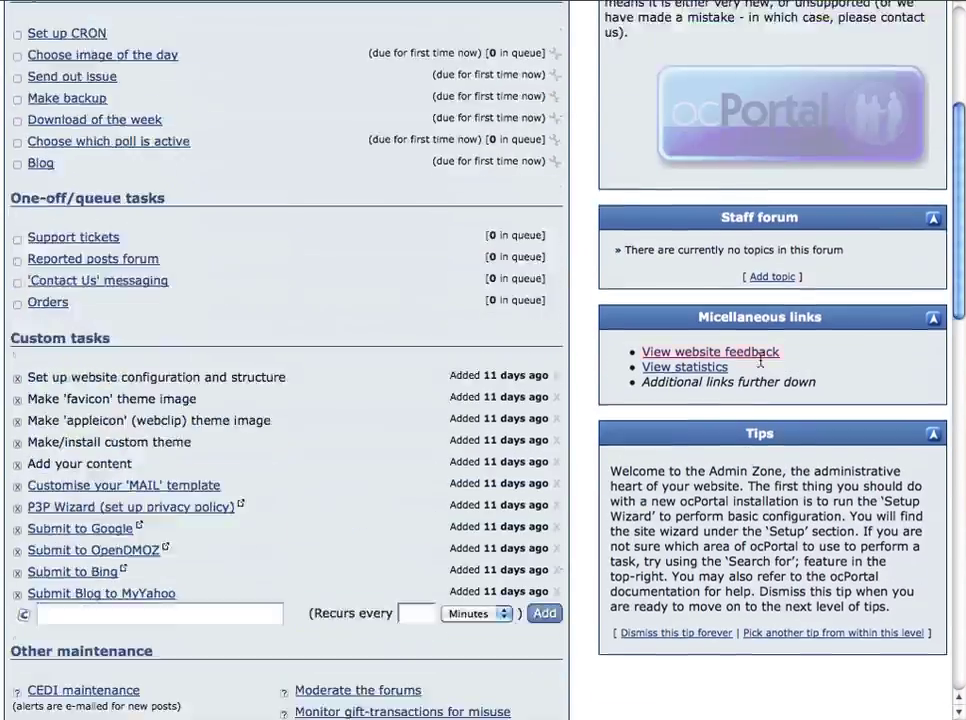
scroll(800, 345, "up", 5)
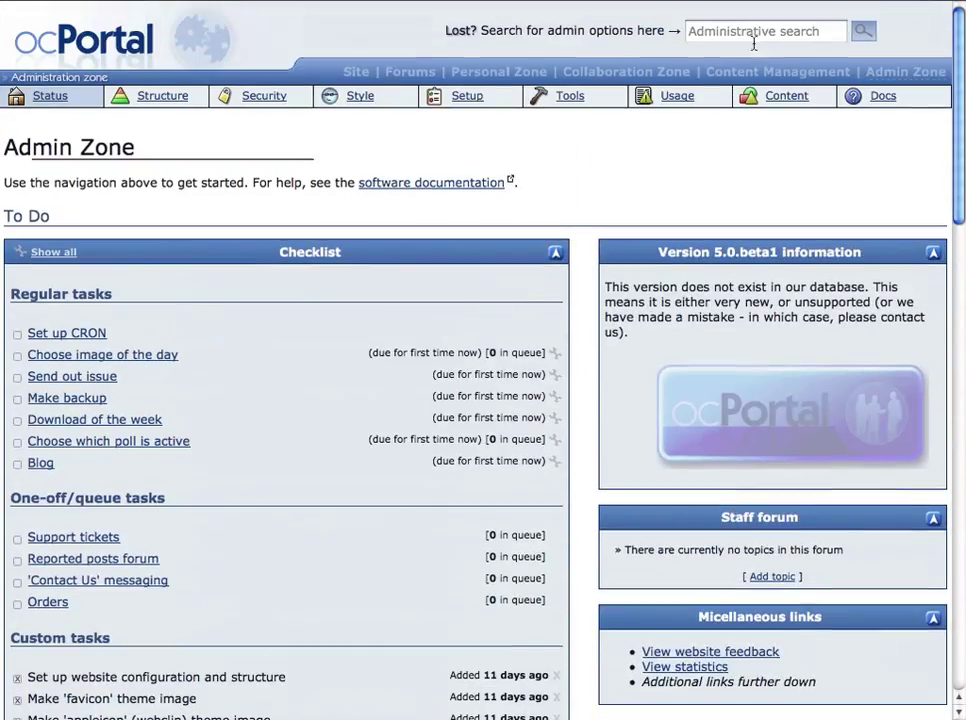
left_click(753, 35)
type("galleries")
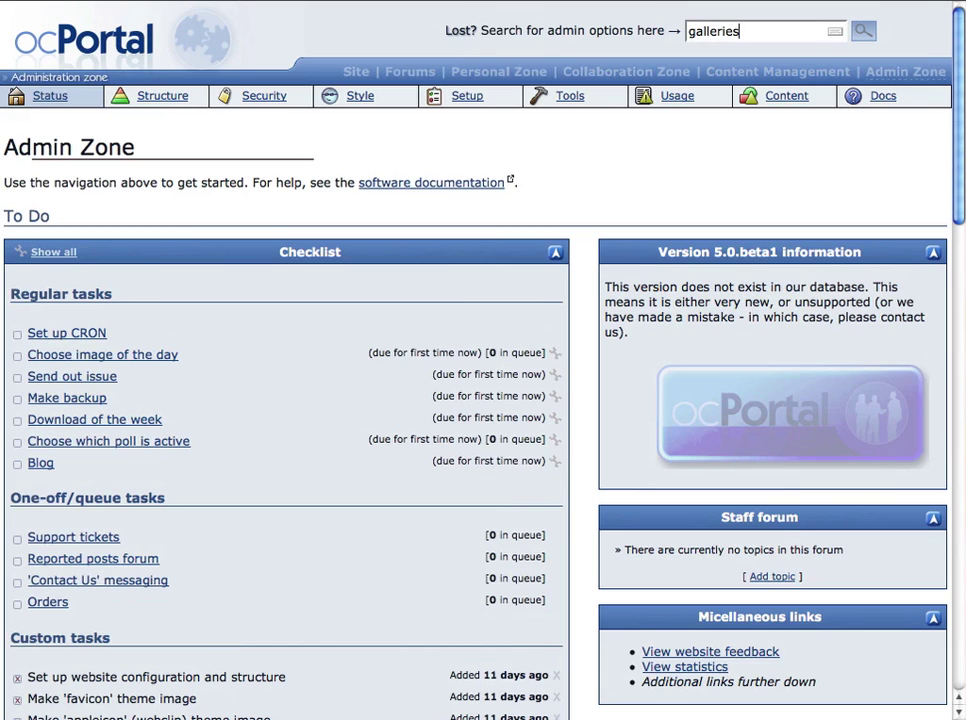
key("Return")
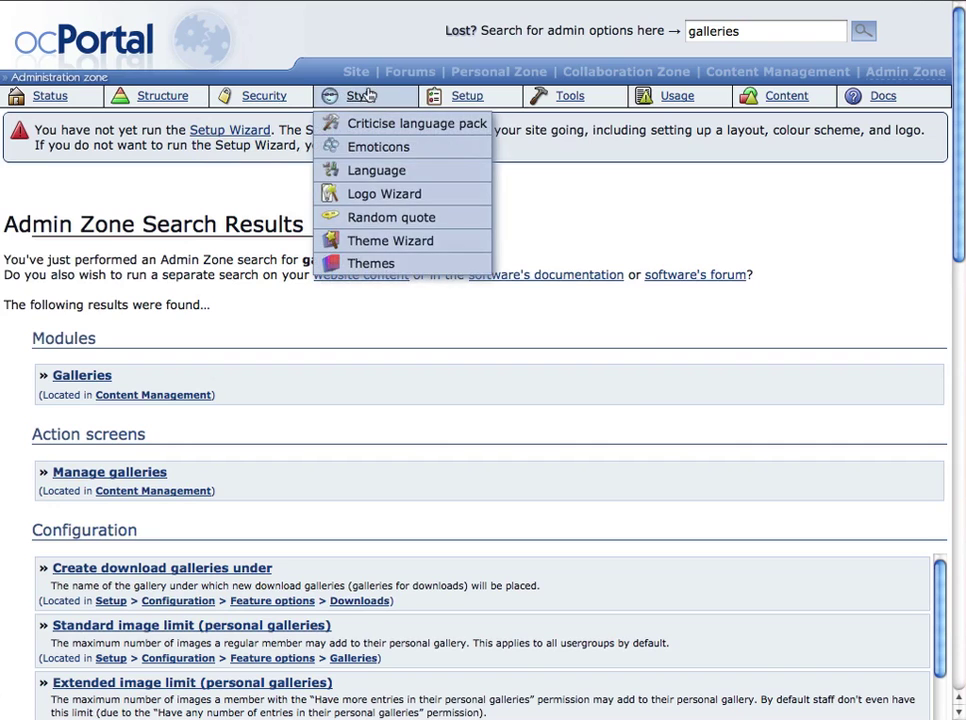
mouse_move(467, 97)
mouse_move(718, 104)
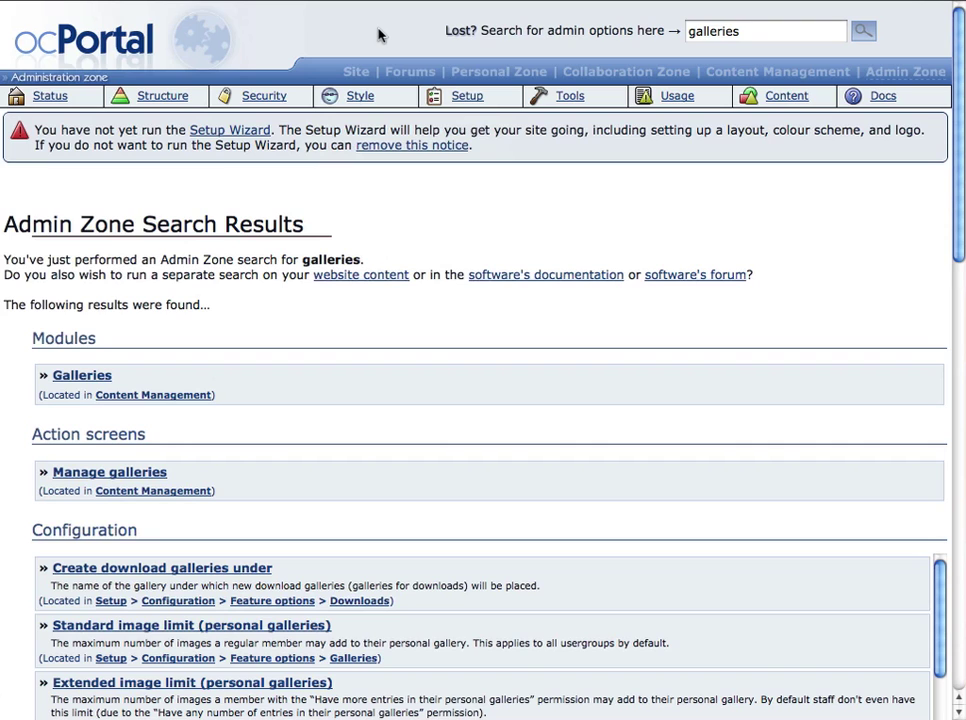
mouse_move(162, 96)
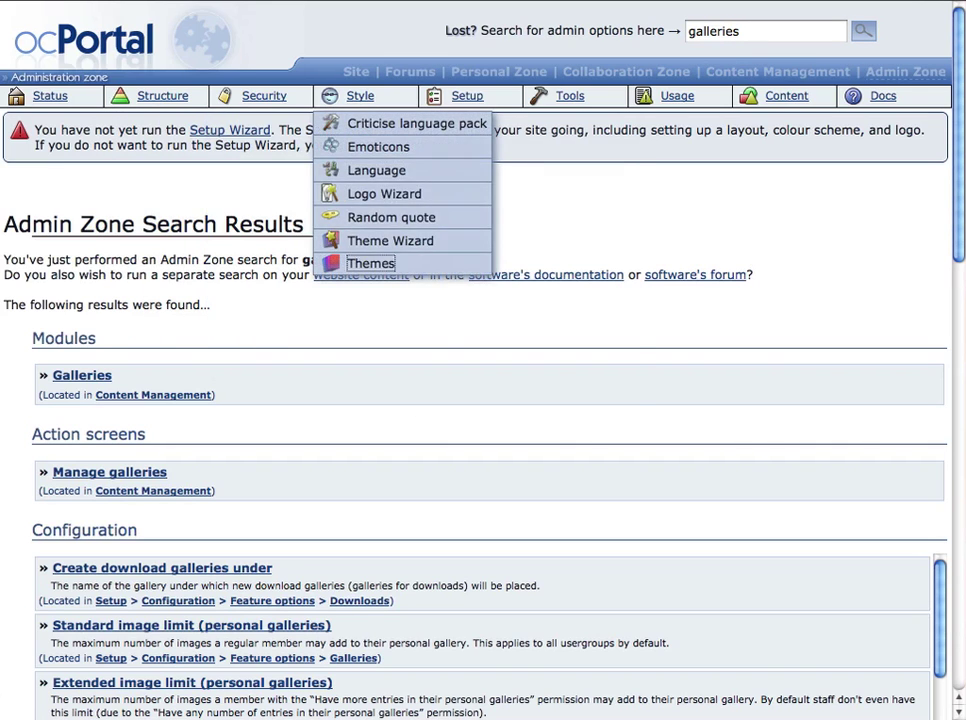
mouse_move(570, 96)
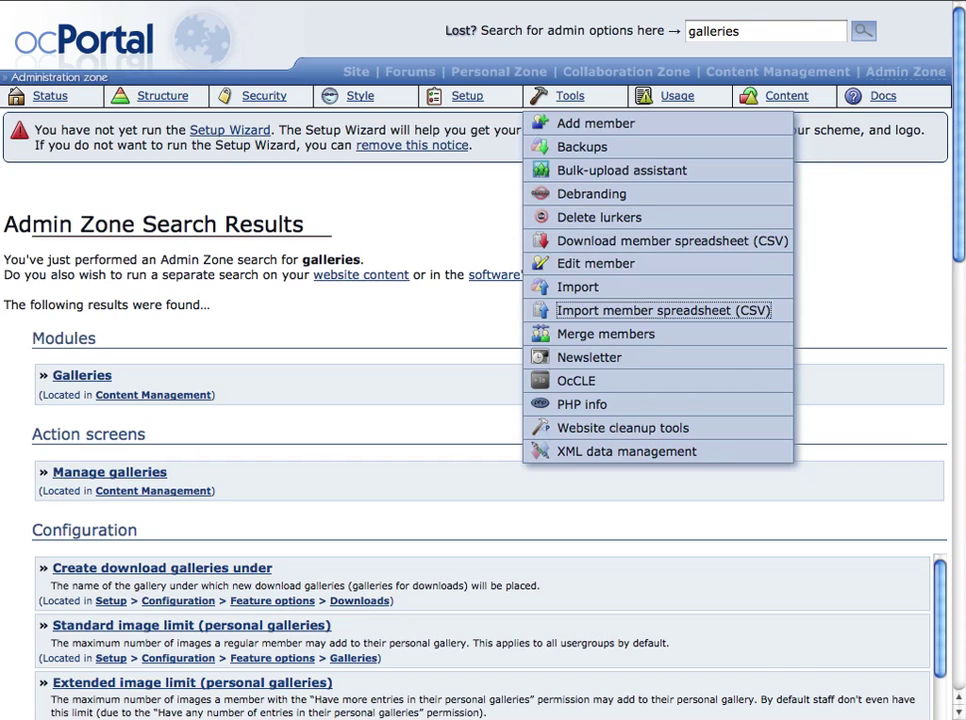
mouse_move(787, 96)
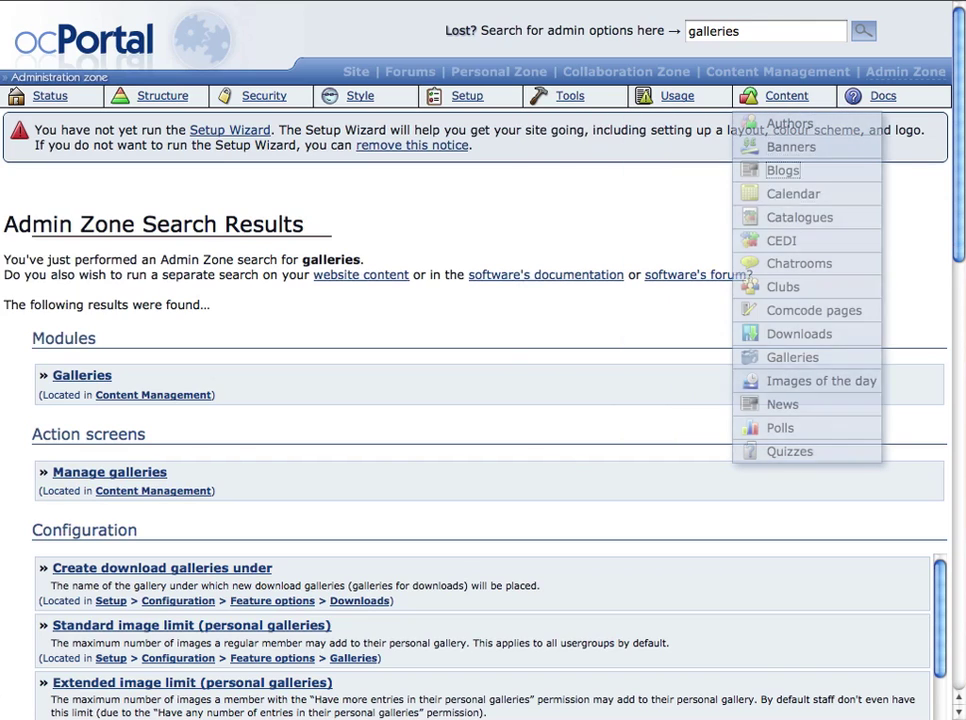
key("Tab")
key("Tab")
key("Tab")
key("Tab")
key("Tab")
key("Tab")
key("Tab")
key("Tab")
key("Tab")
key("Tab")
key("Tab")
key("Tab")
key("Tab")
key("Tab")
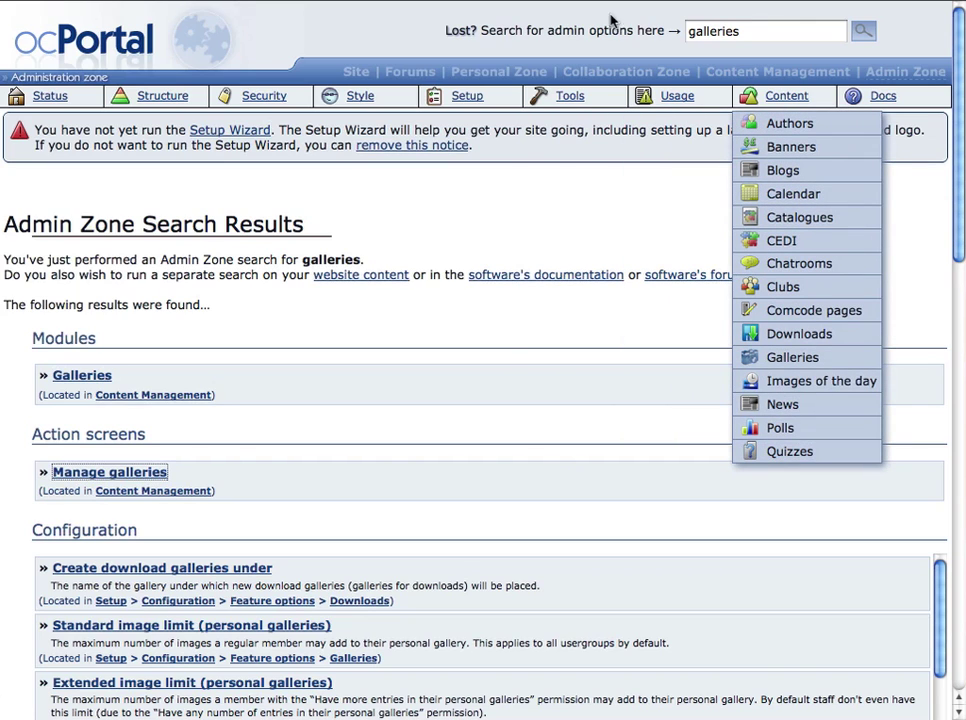
Go to the News section of content management and open the form for adding a news entry
left_click(784, 405)
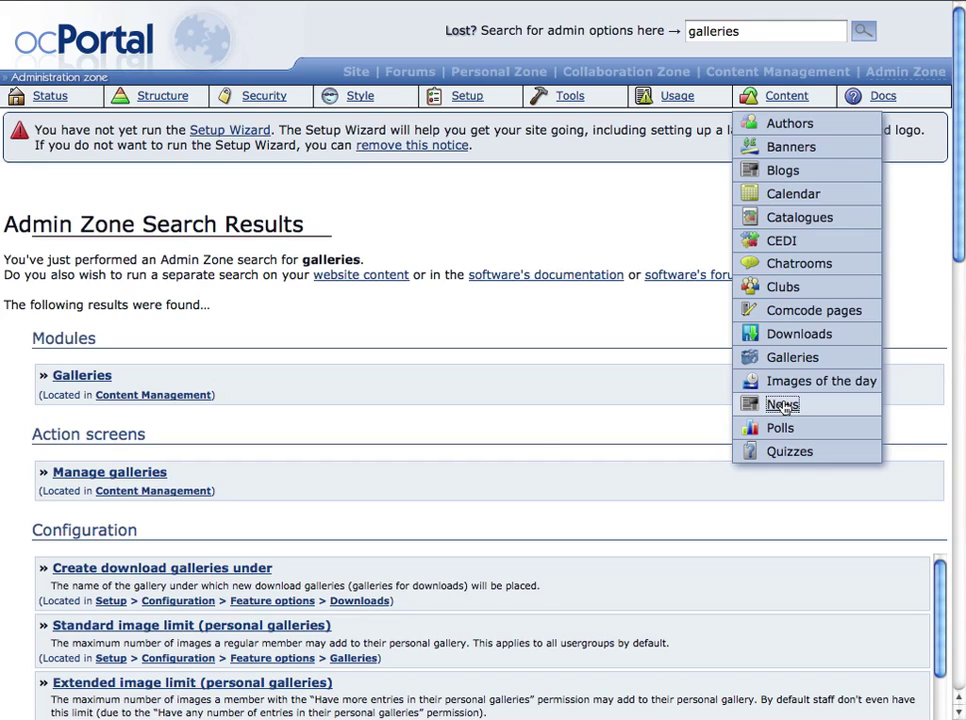
left_click(783, 405)
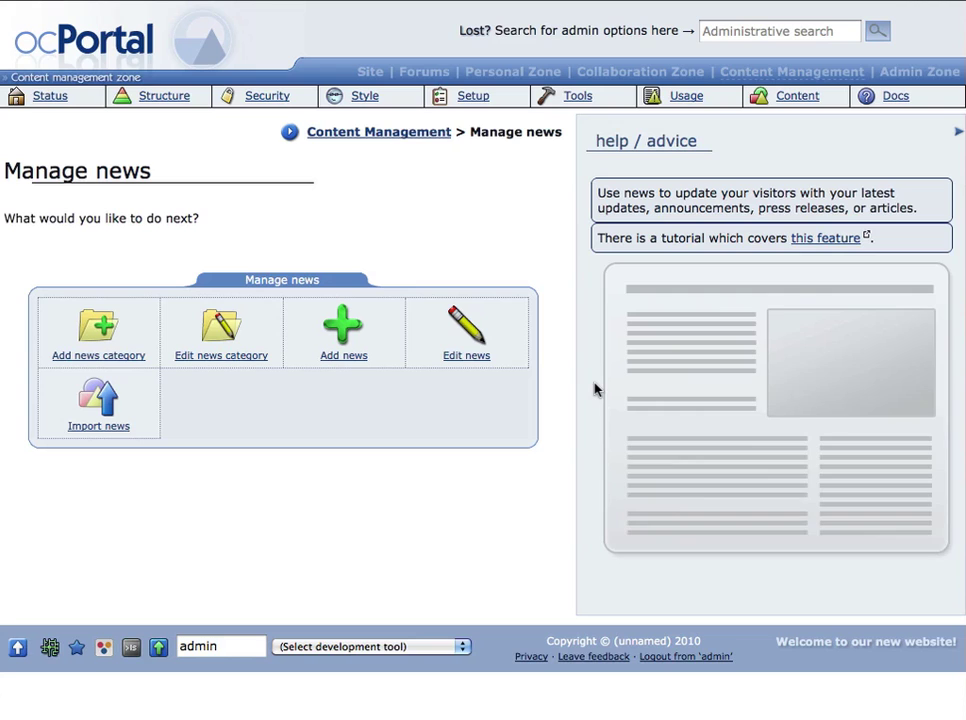
left_click(343, 330)
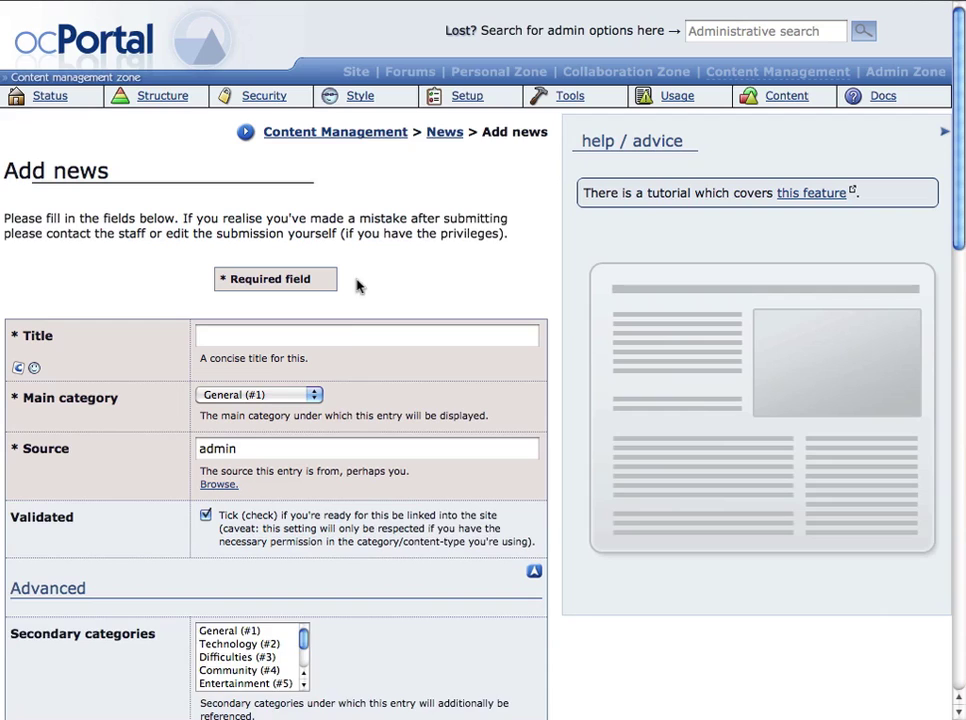
Enter "test" as the title of the news entry
left_click(347, 336)
type("te")
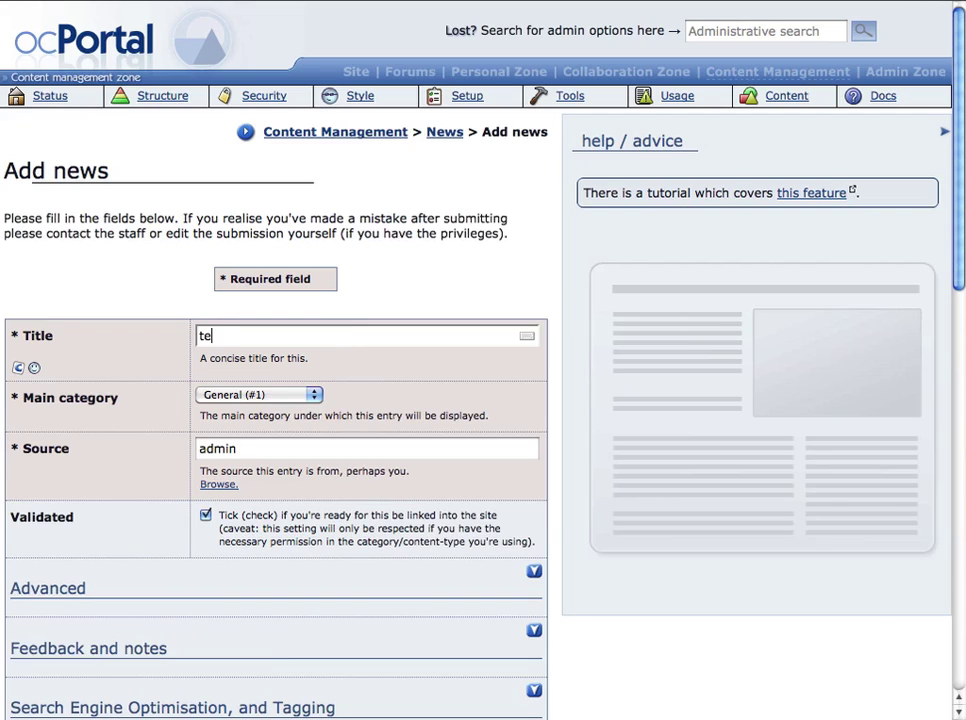
type("st")
left_click(467, 282)
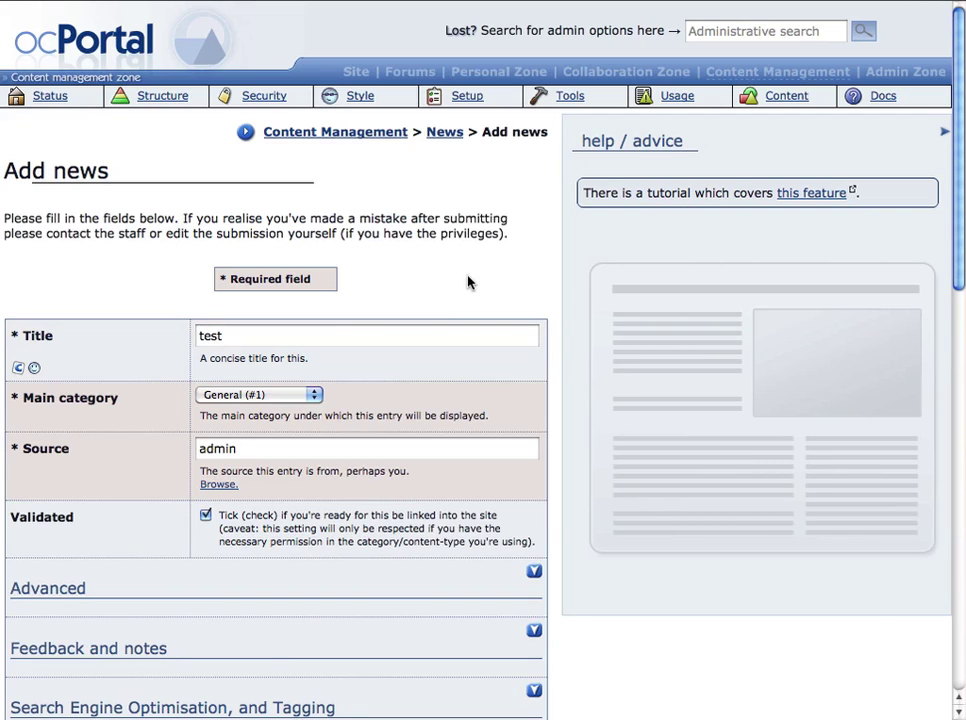
Expand and collapse the Advanced section of the news form and review the article editor below it
scroll(388, 308, "down", 5)
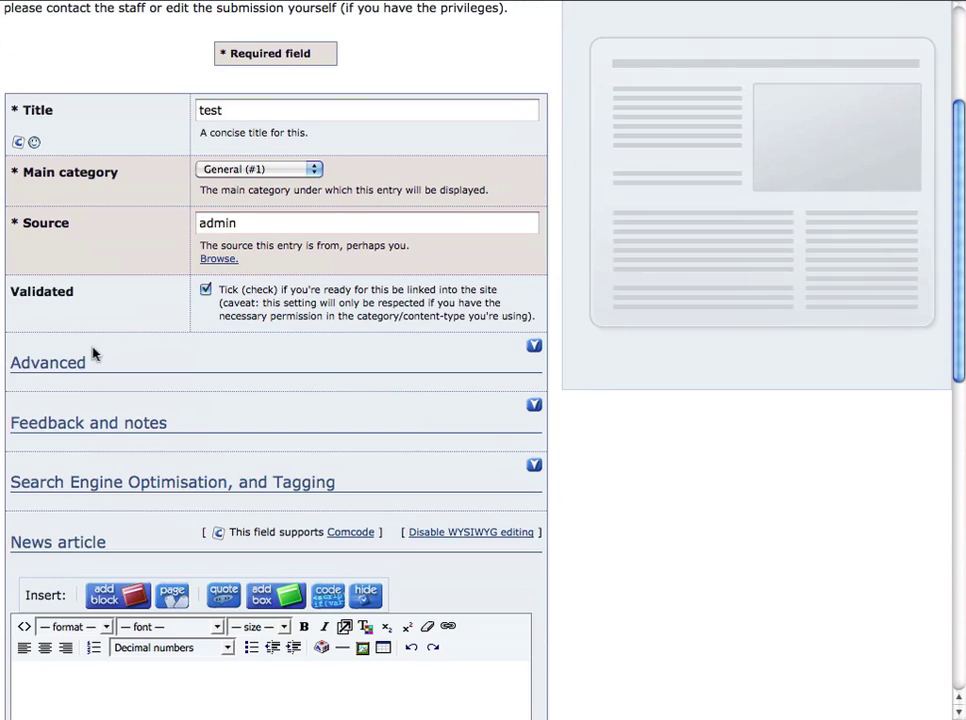
left_click(52, 365)
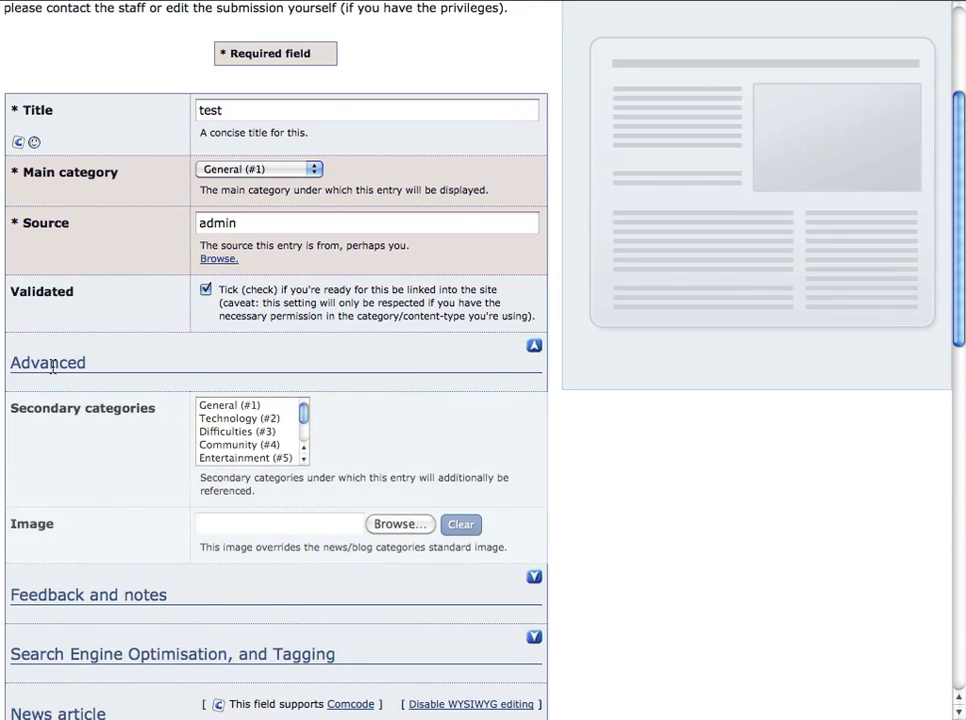
left_click(50, 366)
scroll(250, 400, "down", 4)
scroll(345, 423, "down", 5)
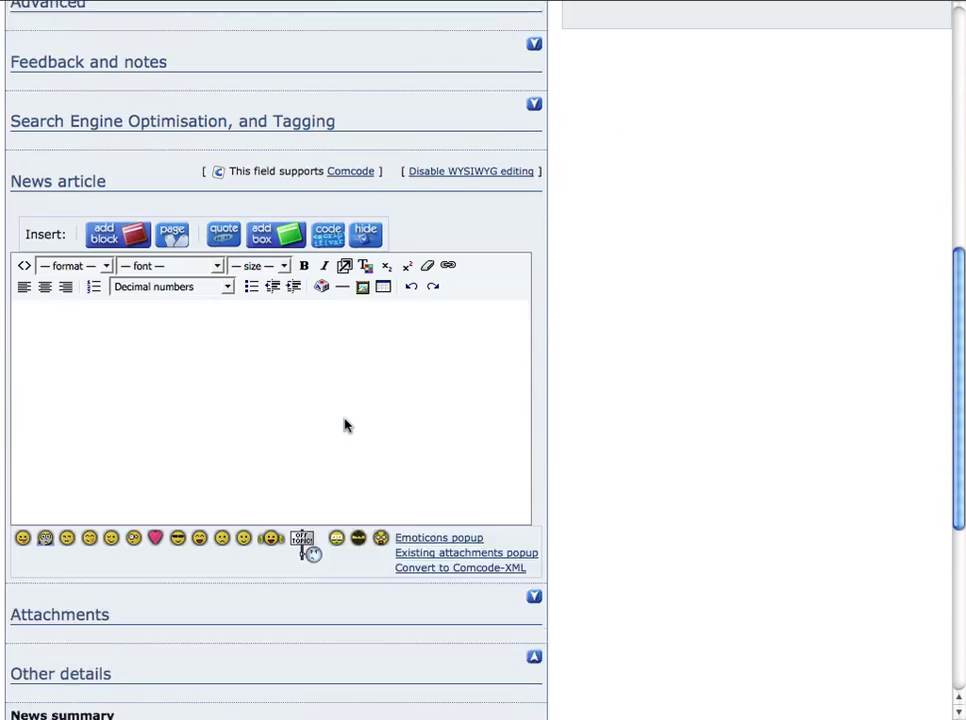
scroll(345, 423, "up", 11)
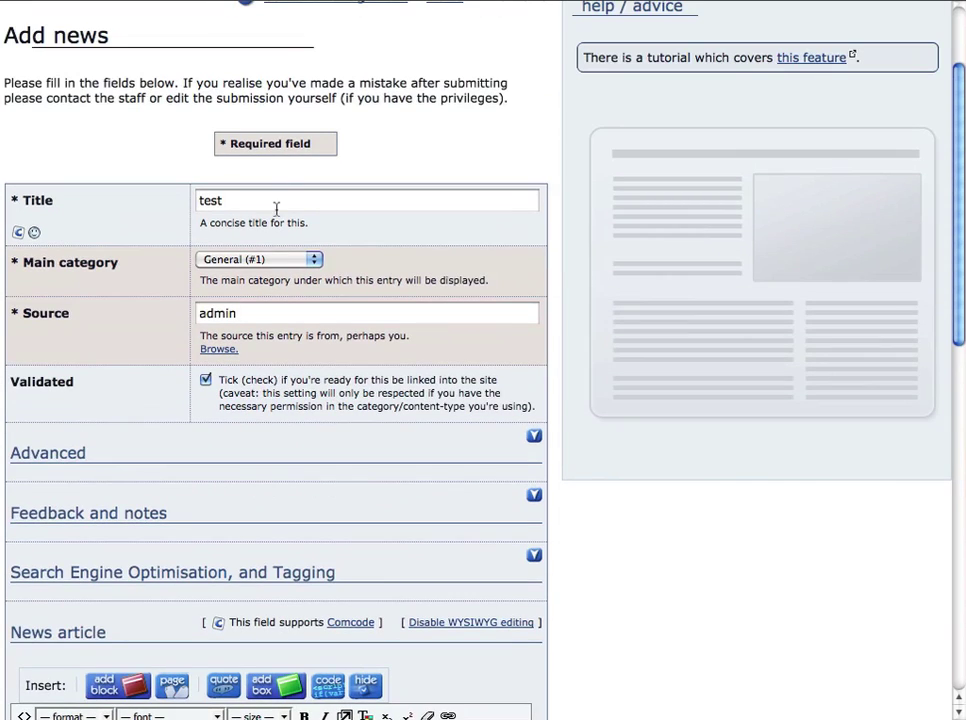
Clear the news title, try to add the news entry without it, and dismiss the alert
double_click(276, 206)
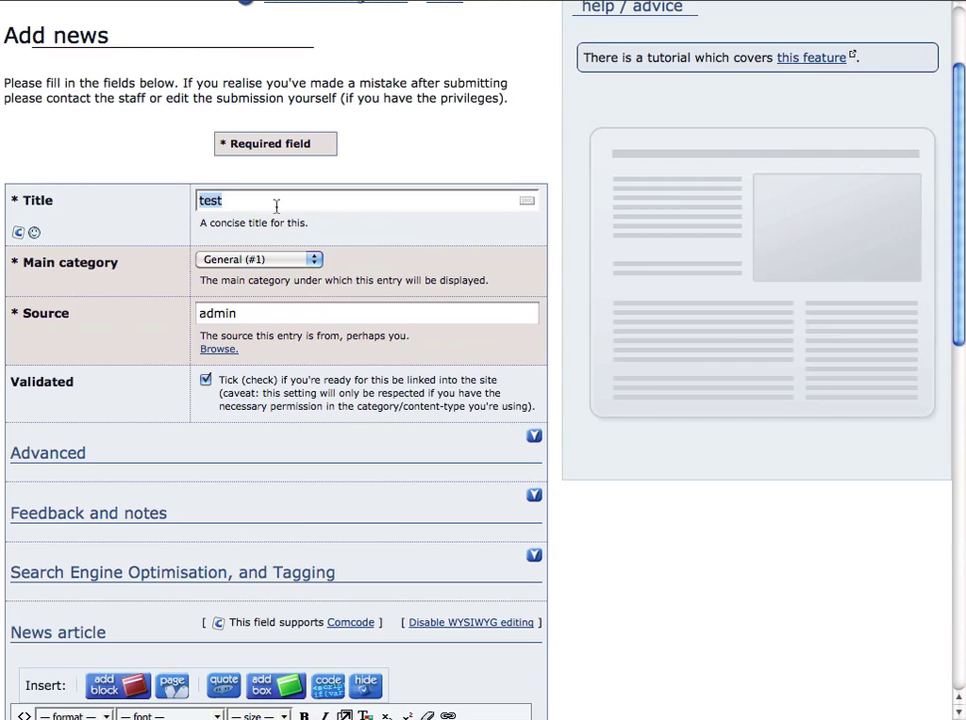
key("BackSpace")
scroll(302, 390, "down", 10)
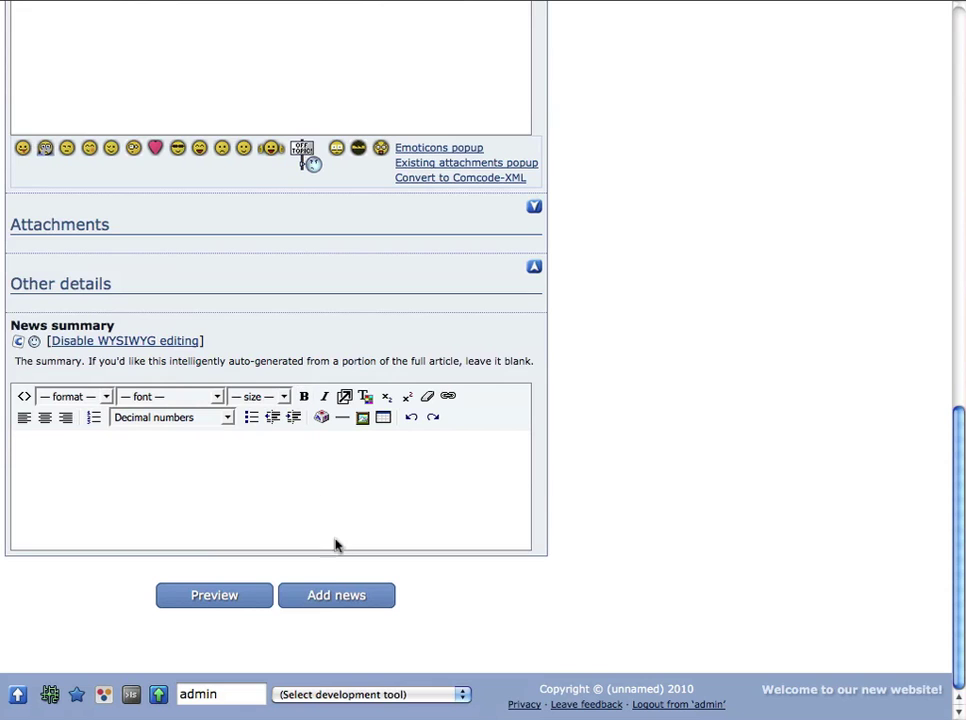
left_click(336, 597)
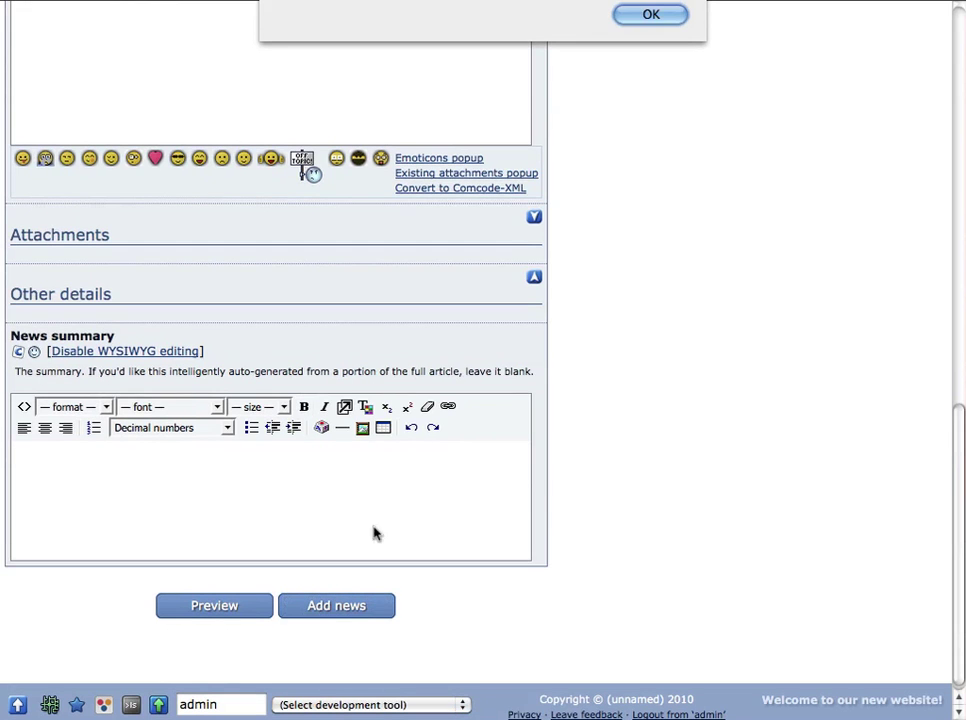
left_click(662, 20)
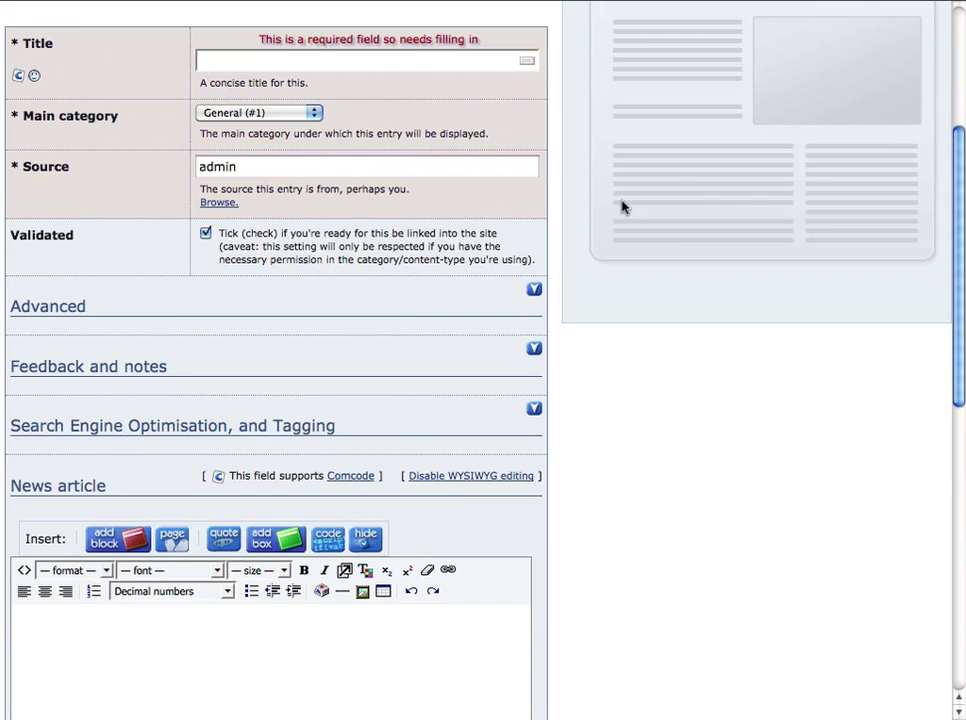
scroll(621, 207, "down", 10)
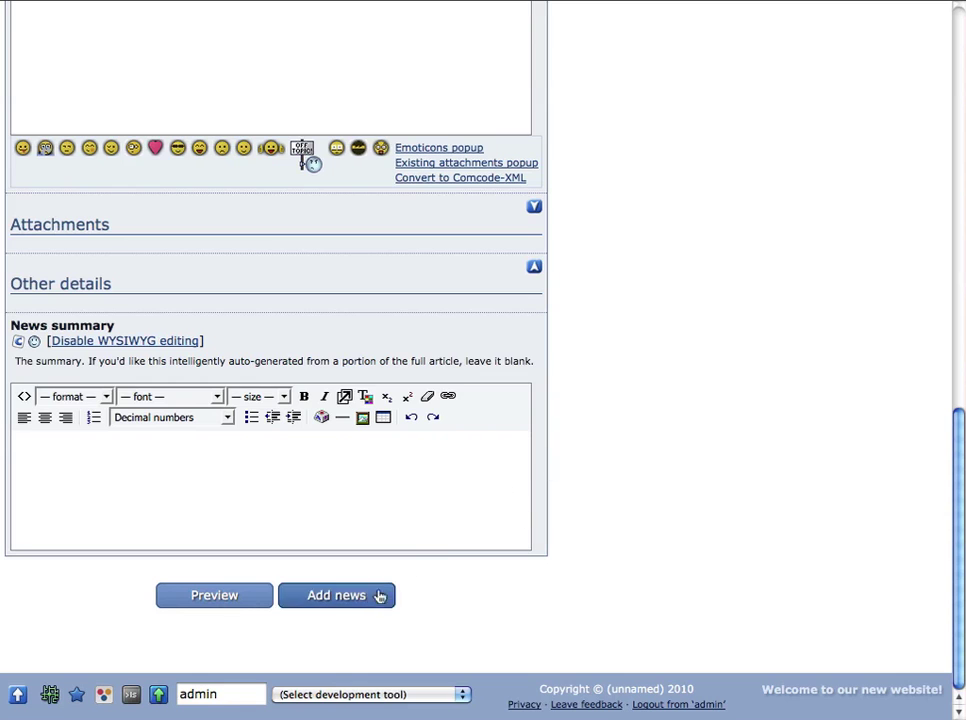
scroll(638, 455, "up", 3)
scroll(610, 450, "up", 10)
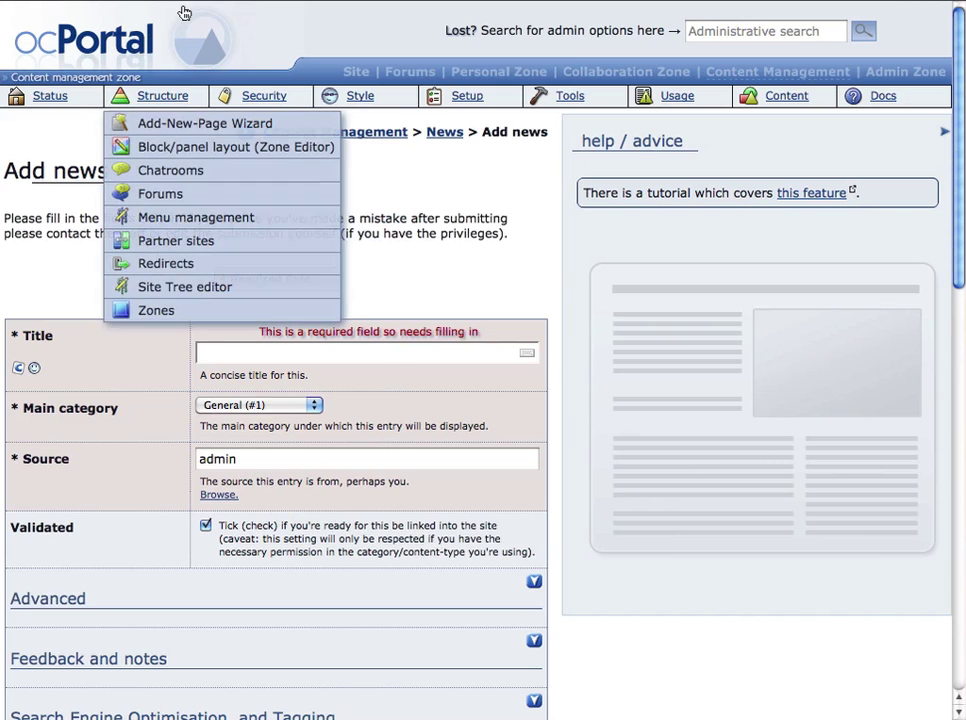
Switch to the forum's topic creation form and review its message, emoticon and moderation options
left_click(245, 0)
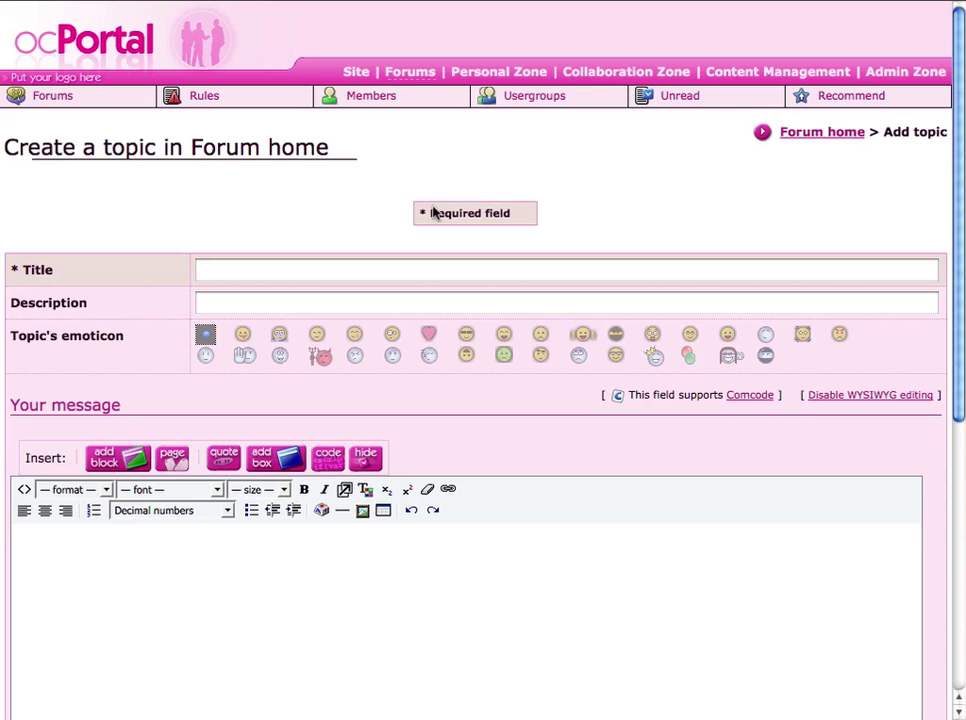
scroll(556, 263, "down", 5)
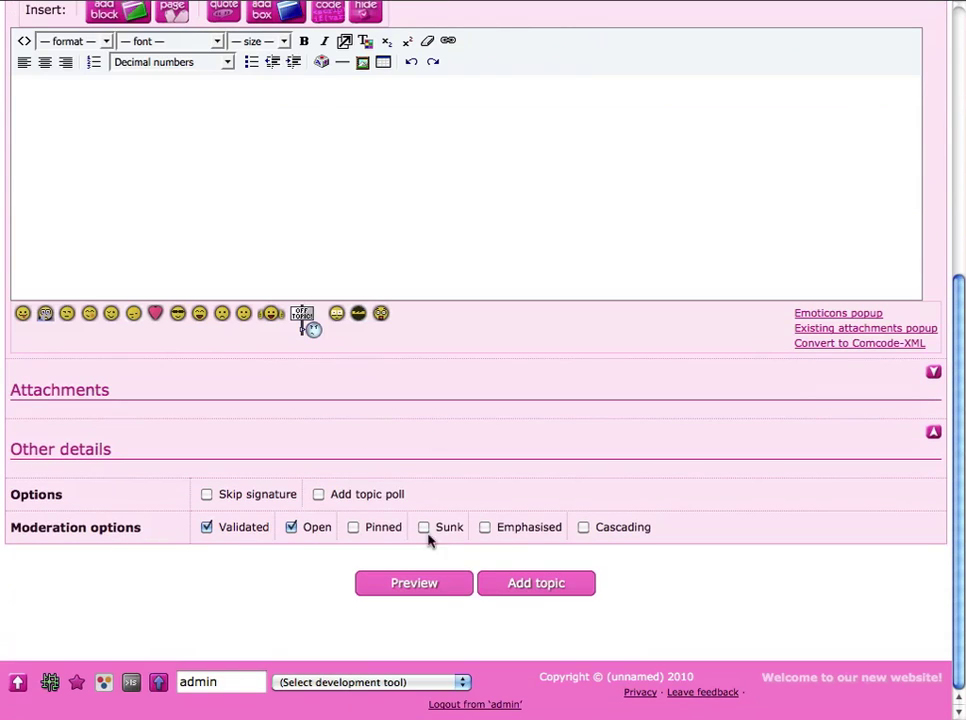
scroll(502, 446, "up", 5)
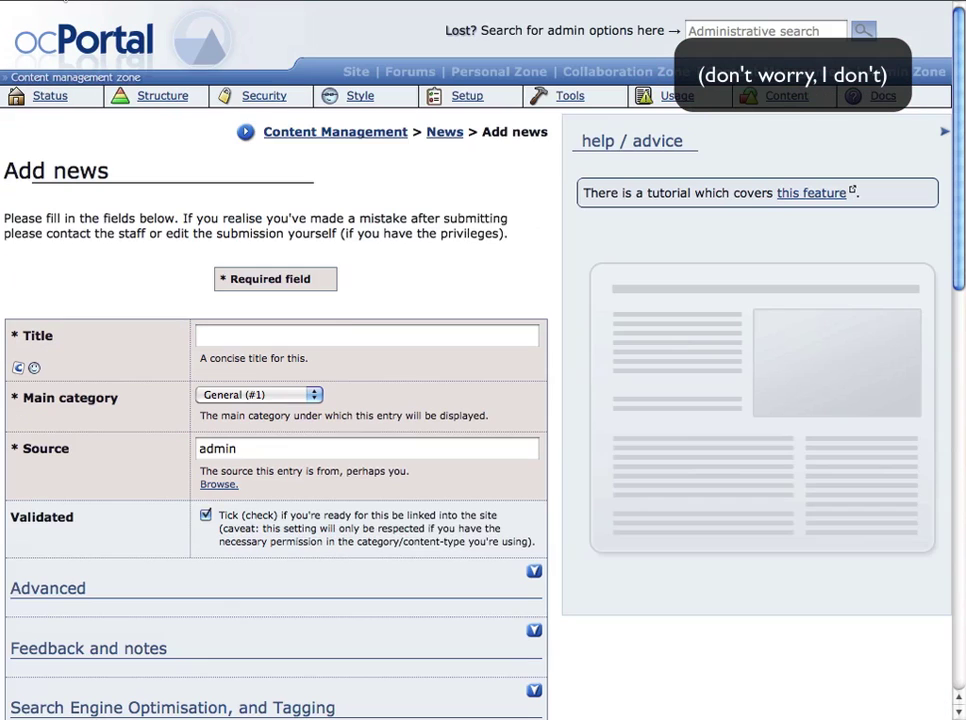
Go to the Themes section of the Admin Zone and open the list of existing themes for management
mouse_move(355, 96)
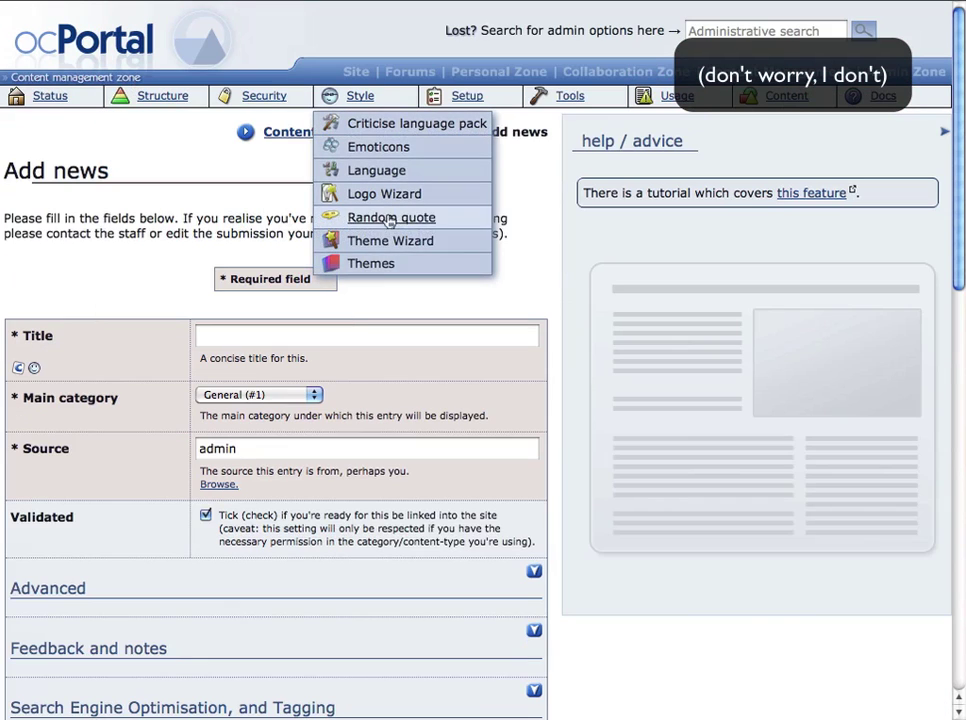
left_click(371, 264)
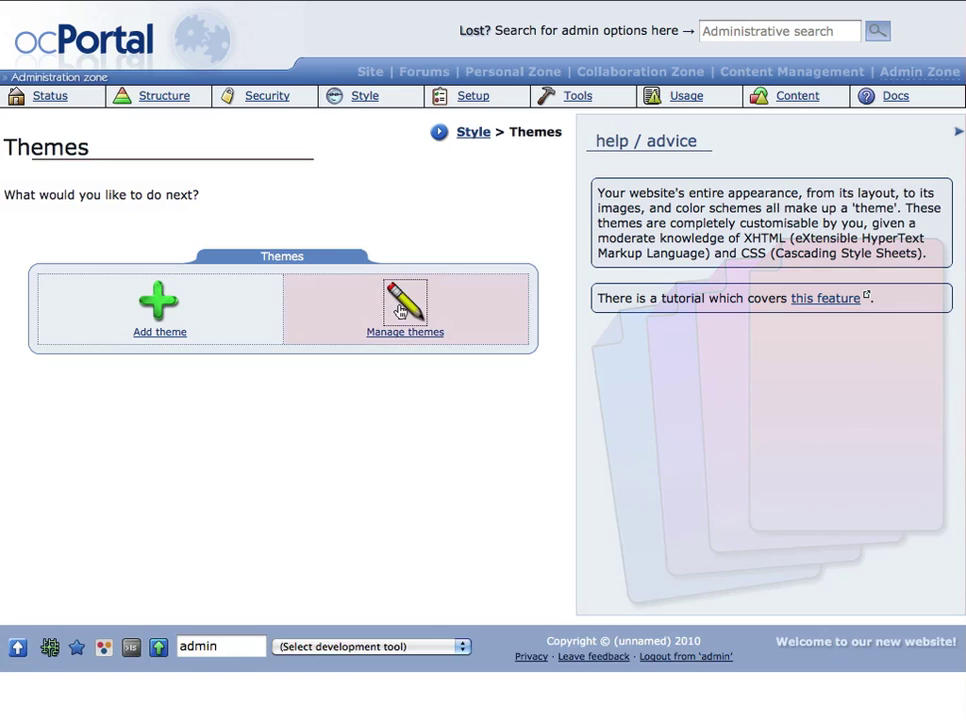
left_click(395, 300)
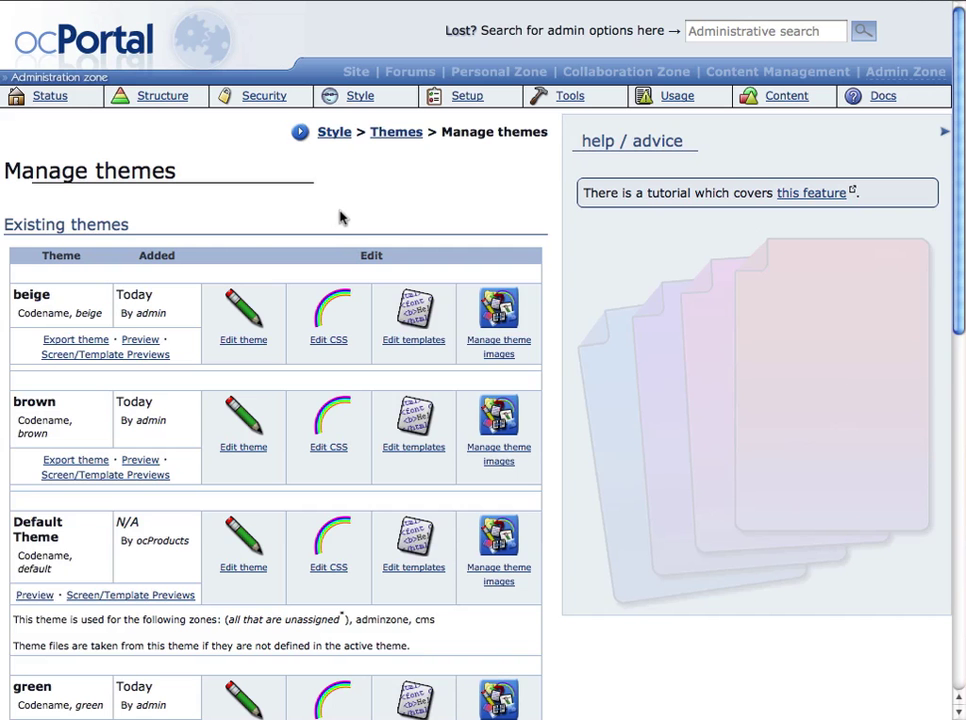
Open the AUTHOR_SCREEN.tpl template of the beige theme for editing
left_click(410, 312)
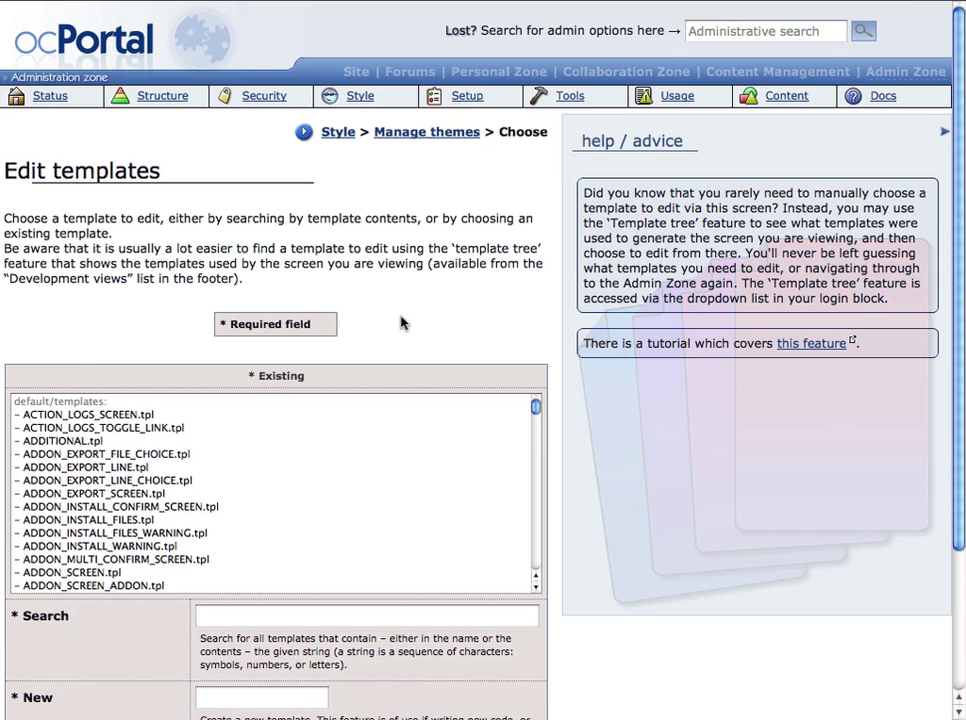
scroll(272, 471, "down", 10)
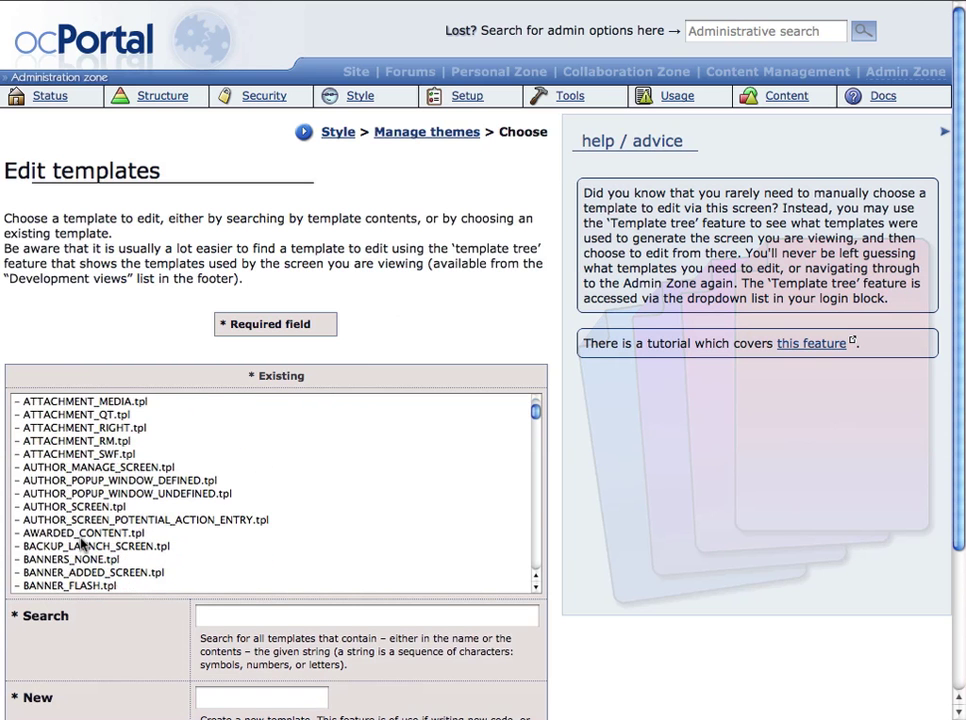
left_click(73, 507)
scroll(371, 561, "down", 3)
left_click(248, 612)
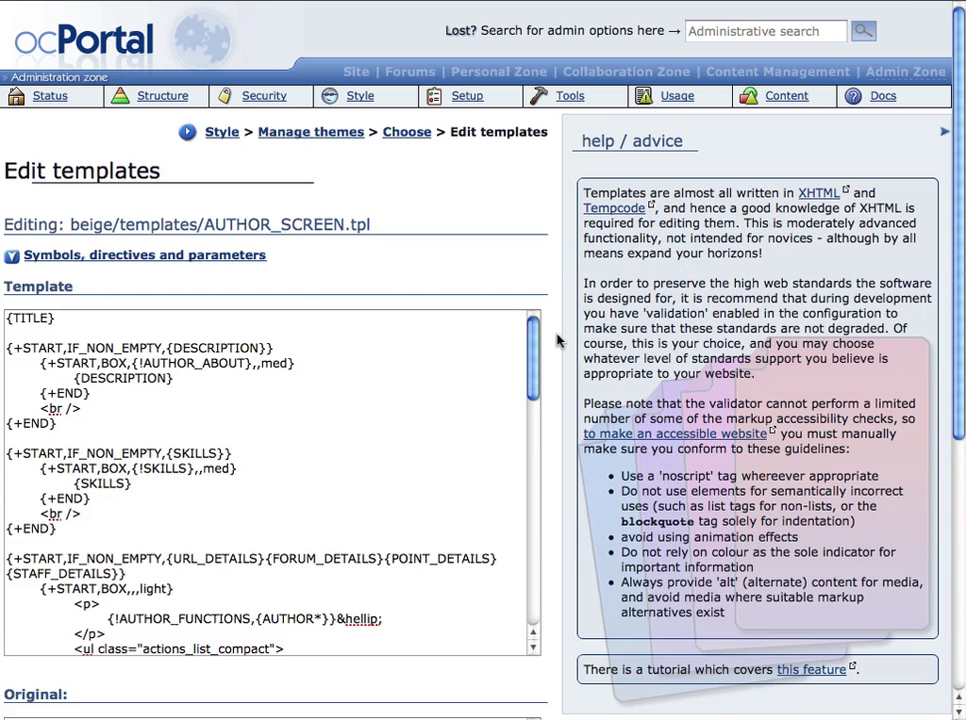
Preview the AUTHOR_SCREEN.tpl template with its placeholder content and close the preview
scroll(558, 342, "down", 10)
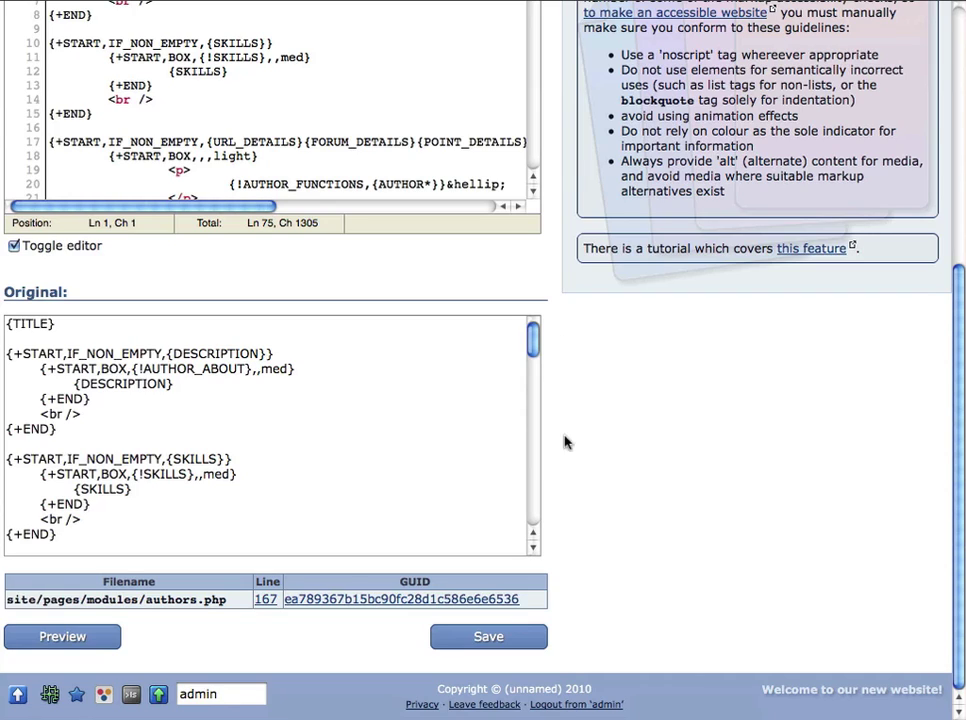
left_click(30, 644)
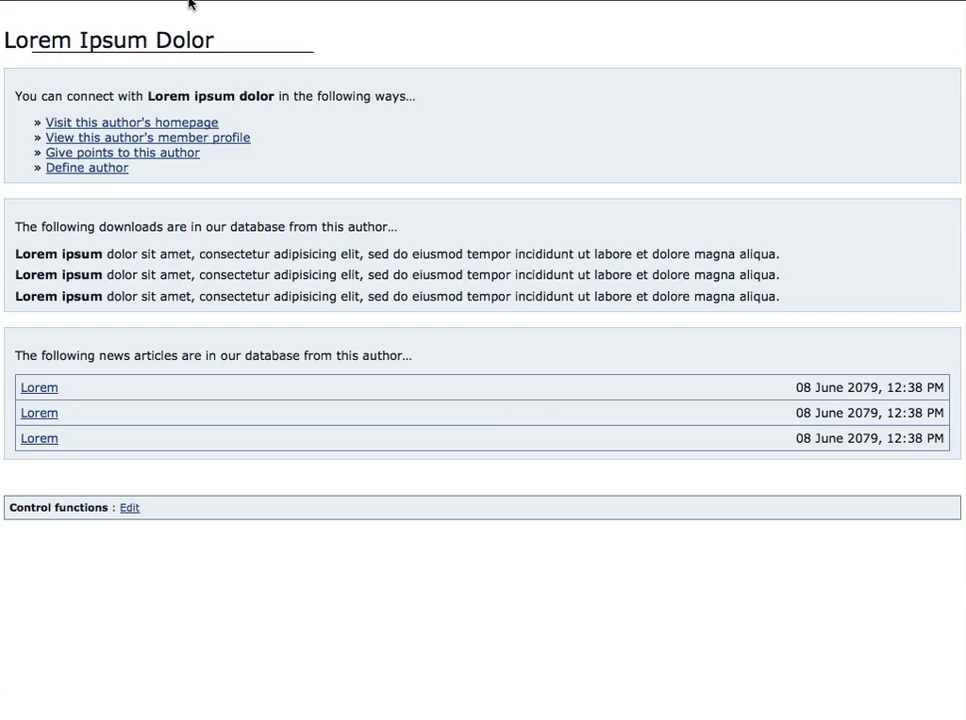
left_click(190, 2)
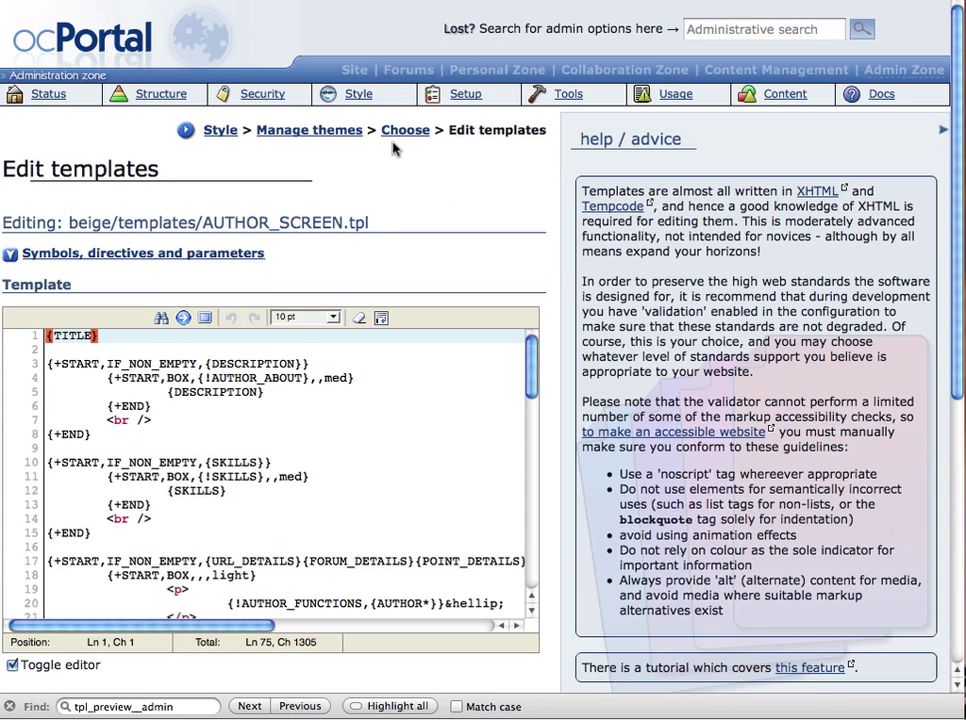
Return to theme management, open the beige theme's screen/template previews, and search the page for "author_sc"
left_click(333, 131)
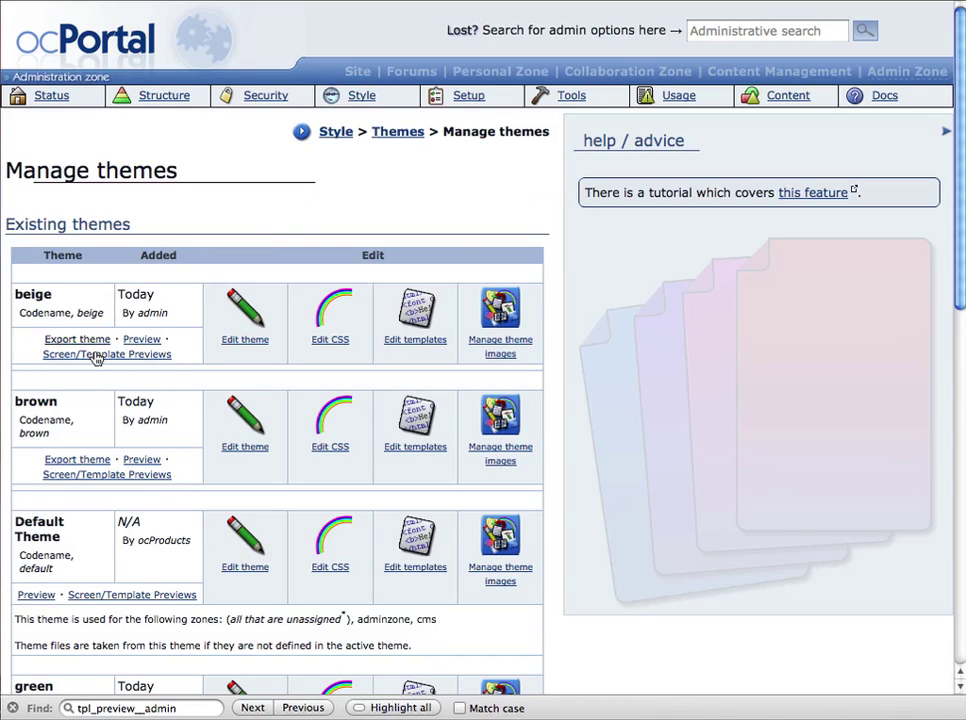
left_click(97, 356)
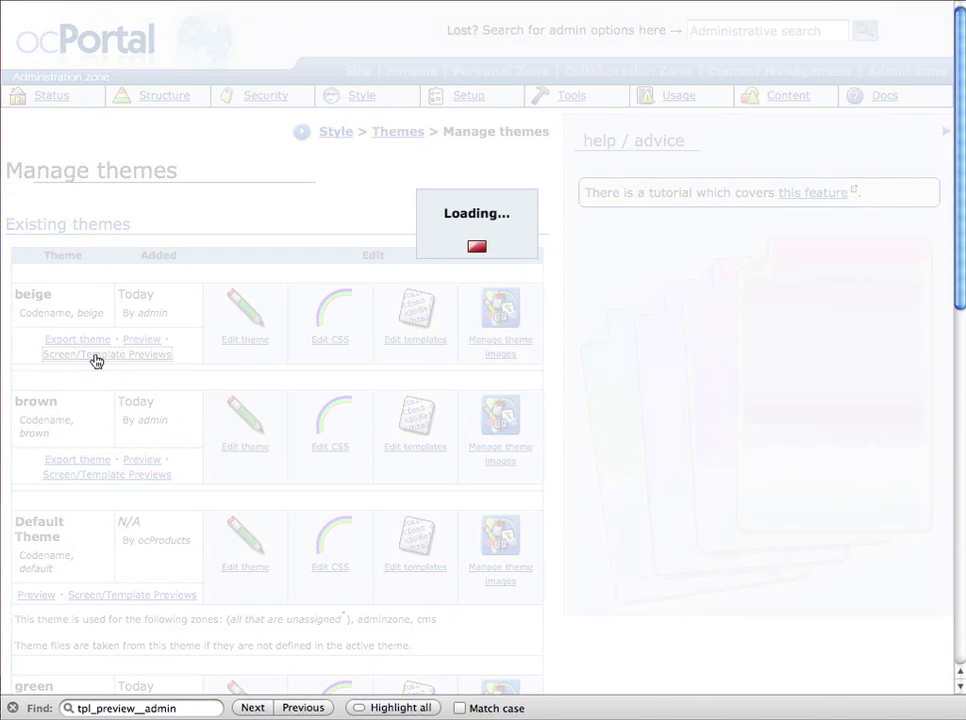
key("super+f")
type("author_sc")
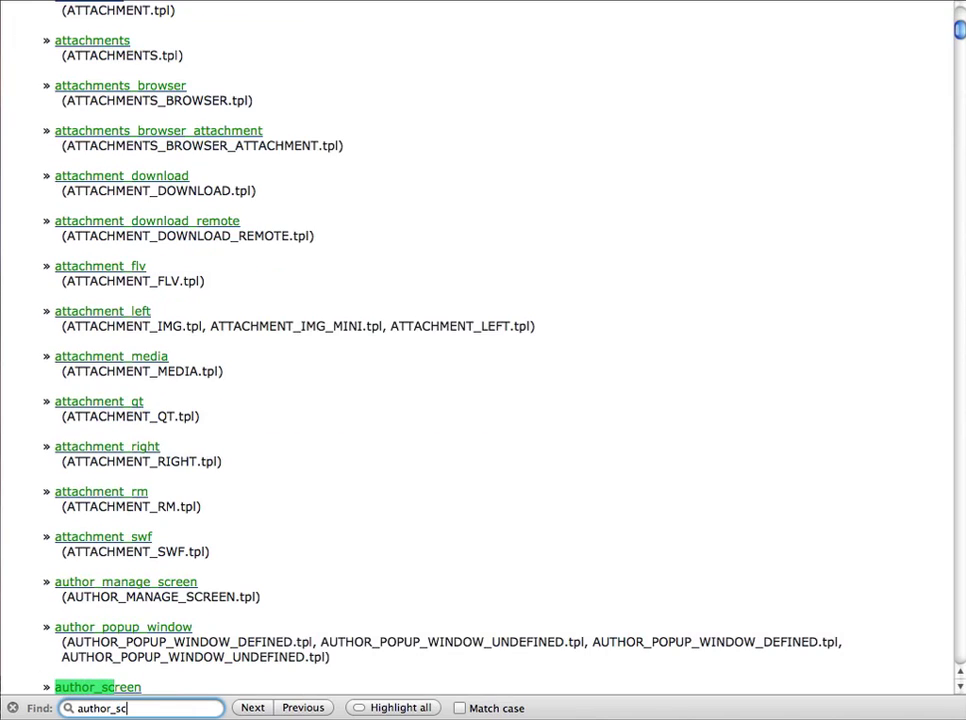
Open the author_screen preview from the list, look over the rendered page, and close it
scroll(244, 550, "down", 1)
left_click(118, 643)
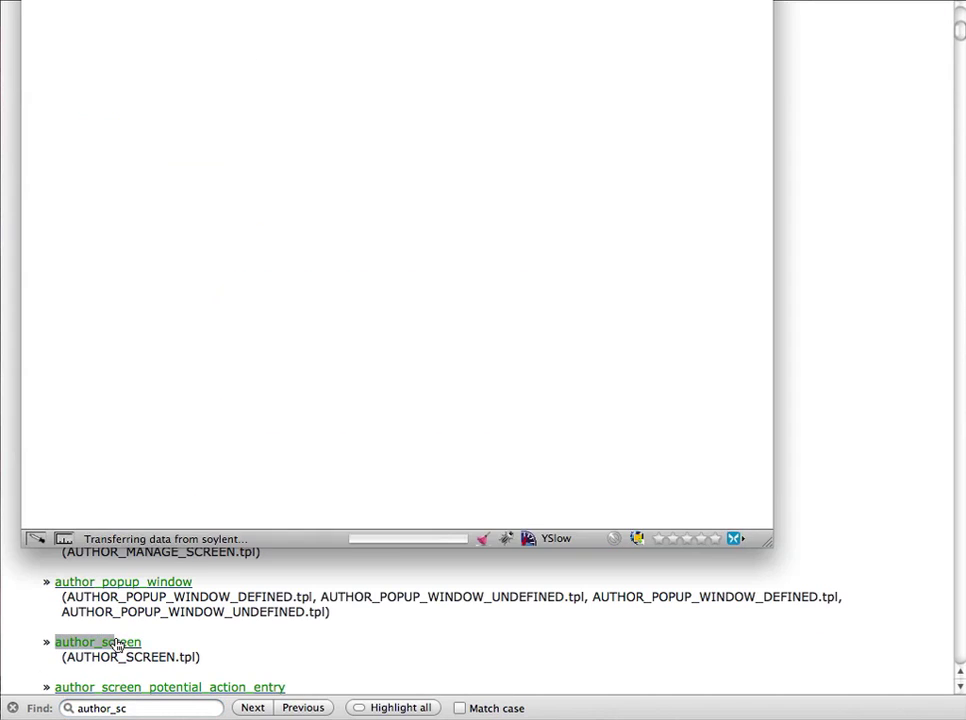
scroll(325, 281, "down", 2)
scroll(323, 280, "up", 2)
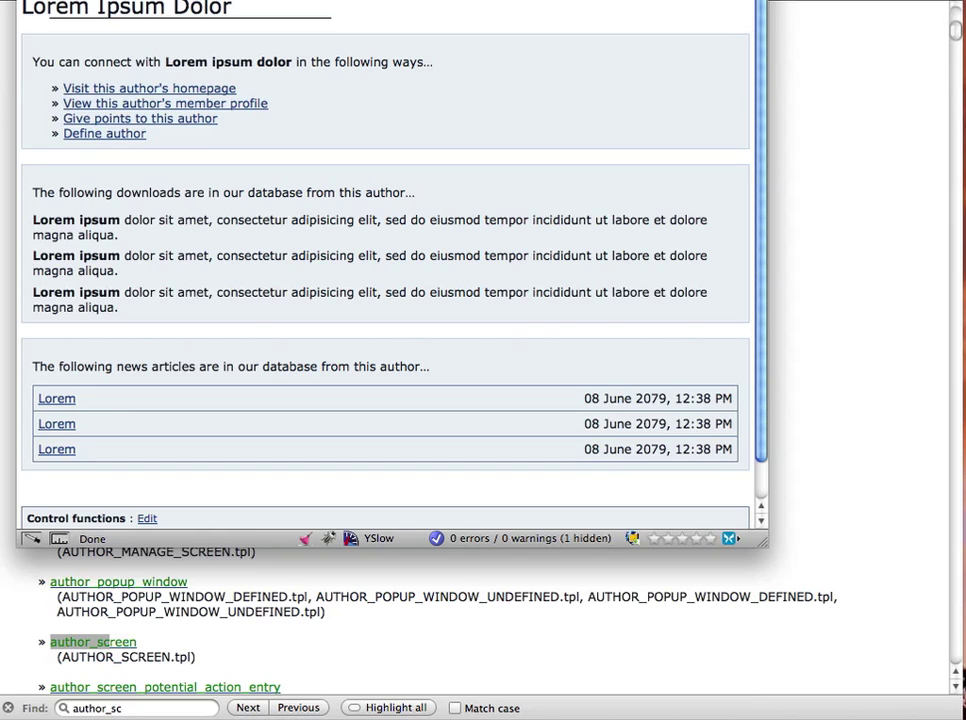
key("super+w")
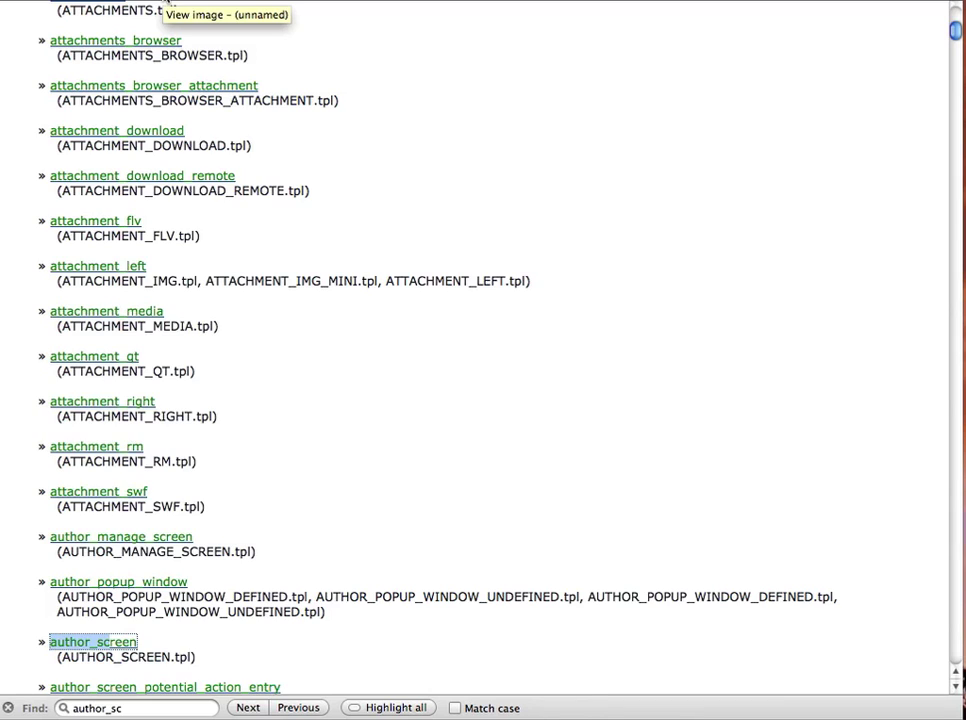